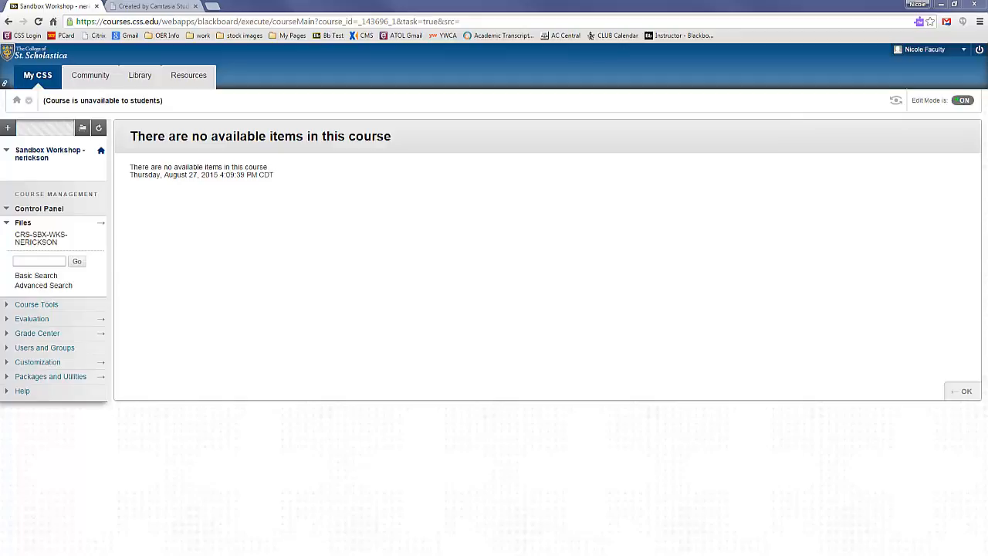
- Add a content area named "Getting Started" to the course menu and make it available to users
{"action": "left_click", "coordinate": [7, 127]}
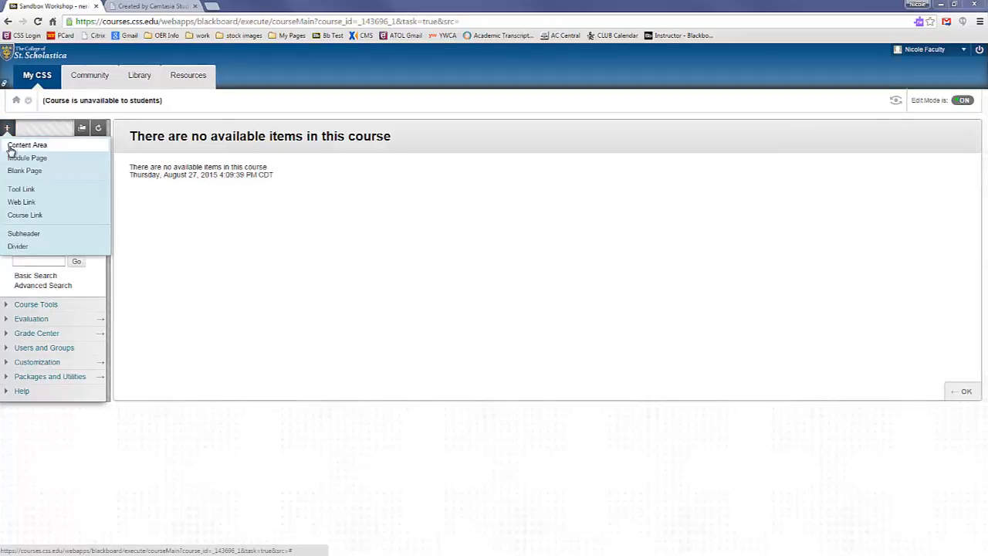
{"action": "left_click", "coordinate": [9, 146]}
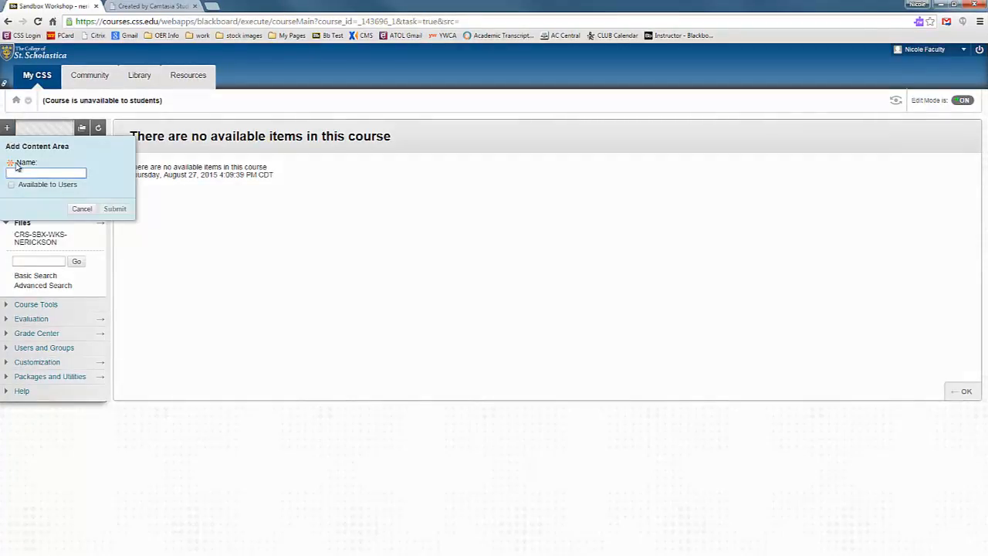
{"action": "type", "text": "Getting Started"}
{"action": "left_click", "coordinate": [11, 186]}
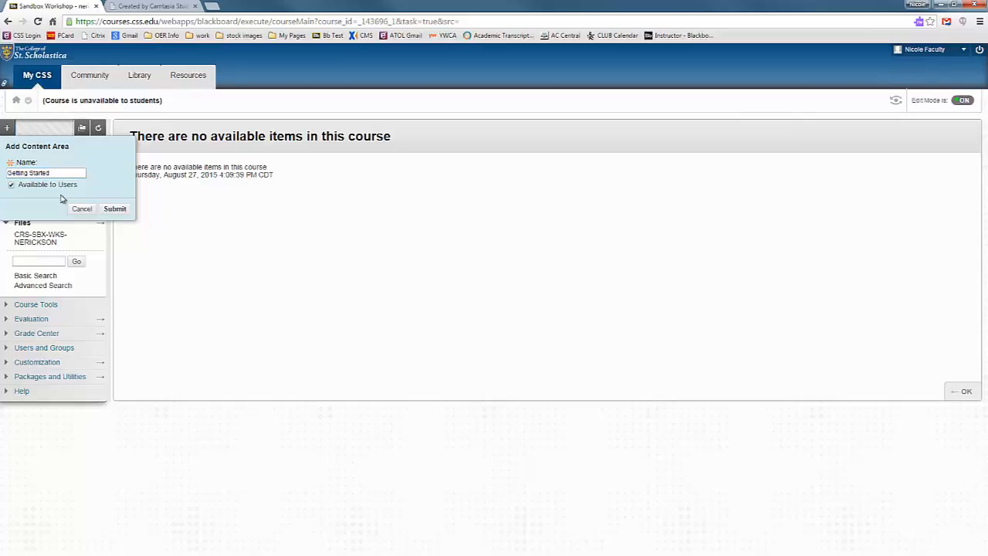
{"action": "left_click", "coordinate": [115, 209]}
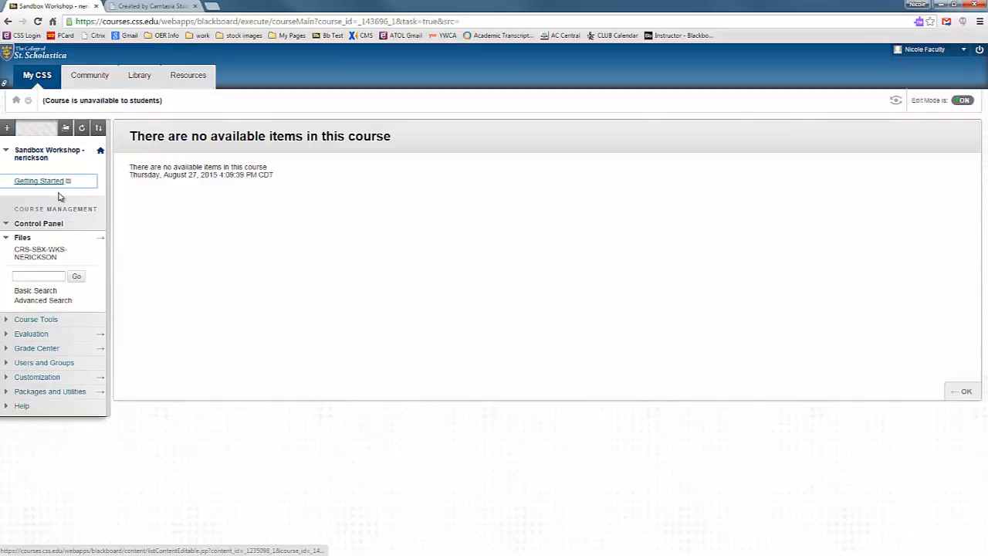
- Start a new file item in the Getting Started area and attach ABC Syllabus Fall 2015.docx from the computer's desktop
{"action": "left_click", "coordinate": [50, 184]}
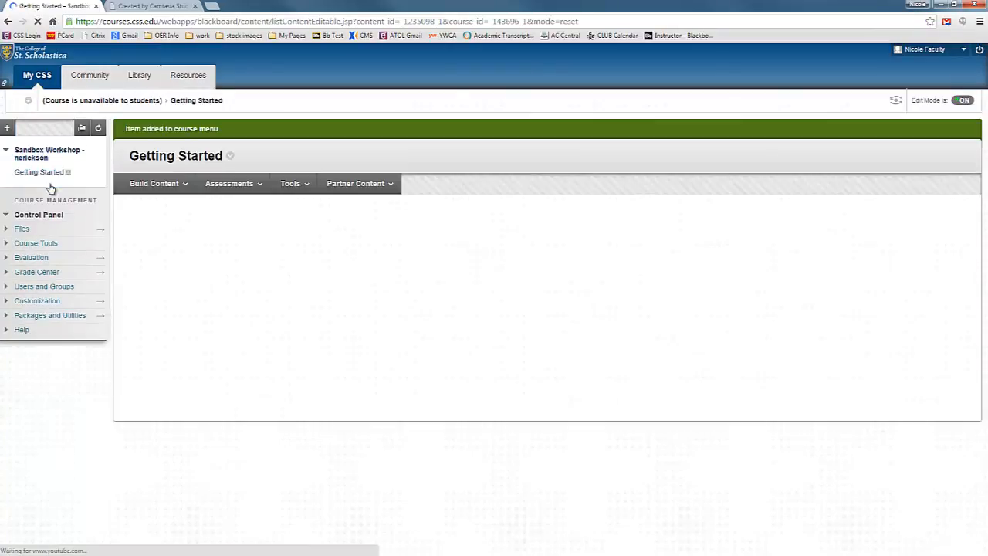
{"action": "left_click", "coordinate": [158, 183]}
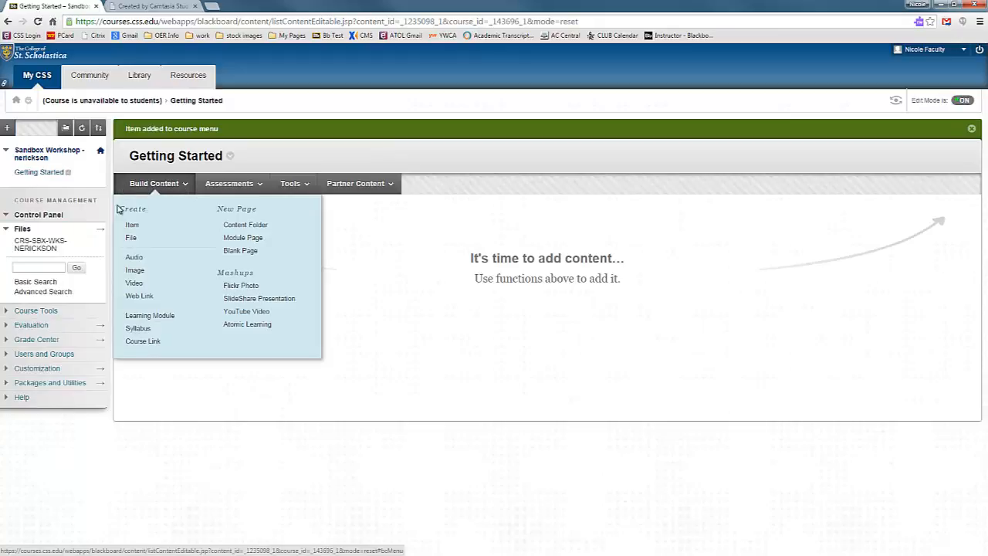
{"action": "left_click", "coordinate": [130, 239]}
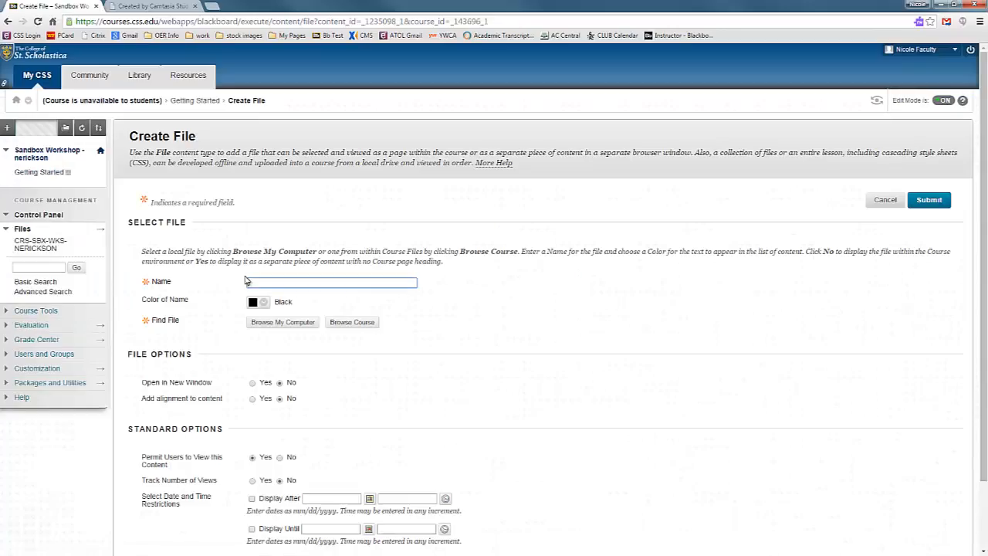
{"action": "left_click", "coordinate": [289, 324]}
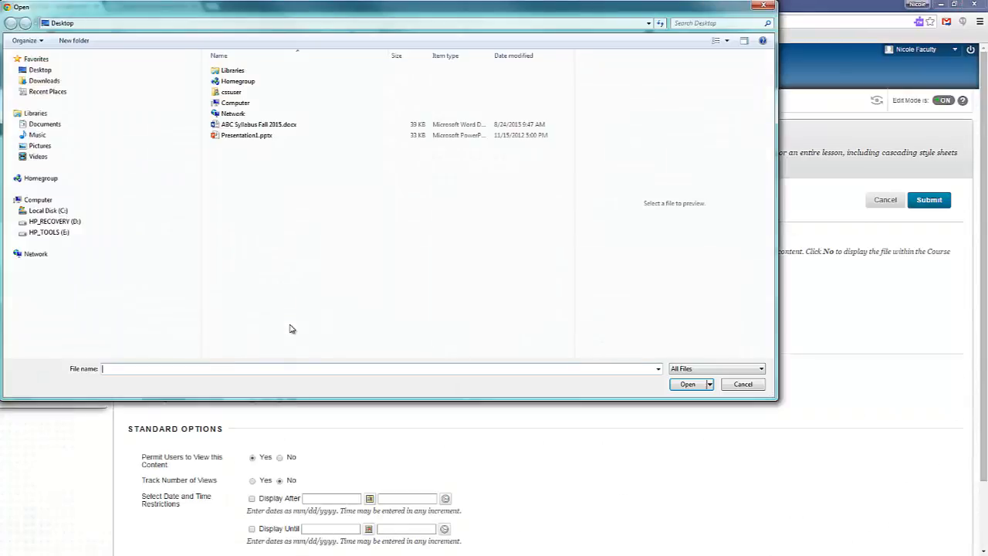
{"action": "left_click", "coordinate": [278, 124]}
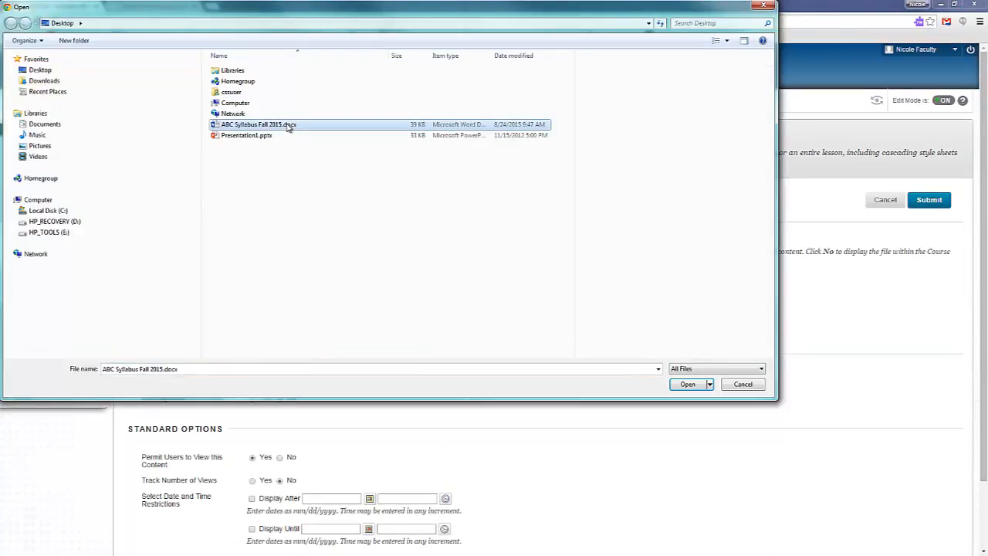
{"action": "left_click", "coordinate": [687, 383]}
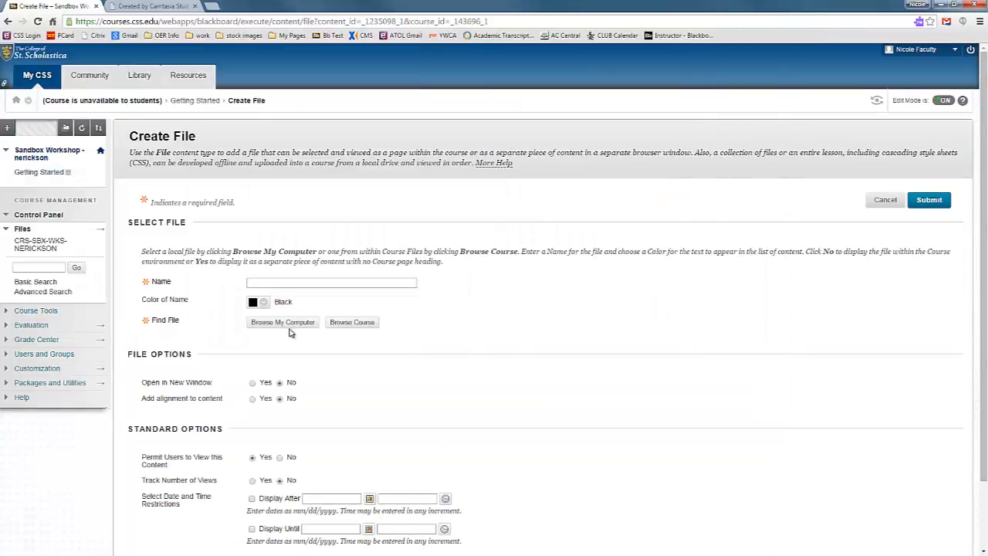
- Name the file item "Syllabus", set it to open in a new window, and submit it
{"action": "left_click", "coordinate": [282, 282]}
{"action": "type", "text": "Sylla"}
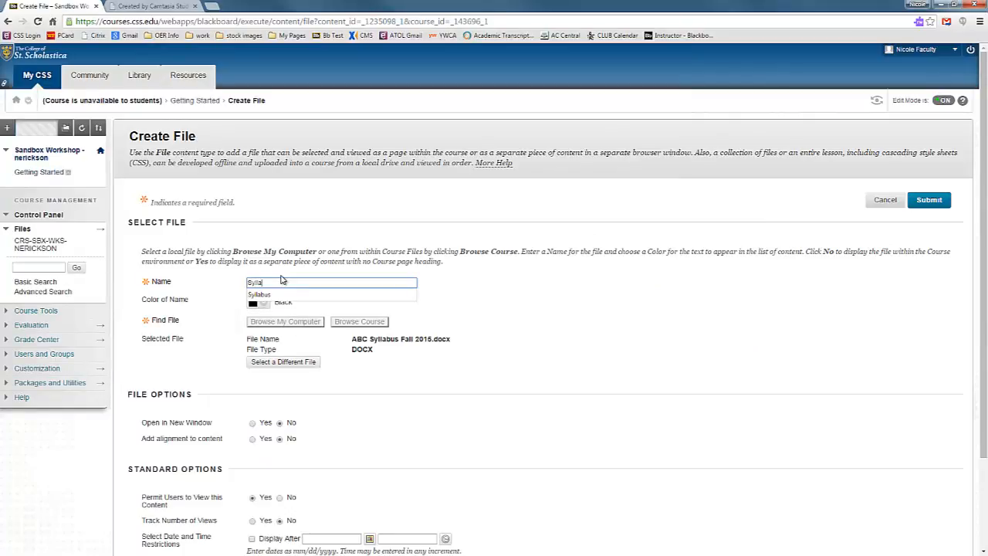
{"action": "type", "text": "bus"}
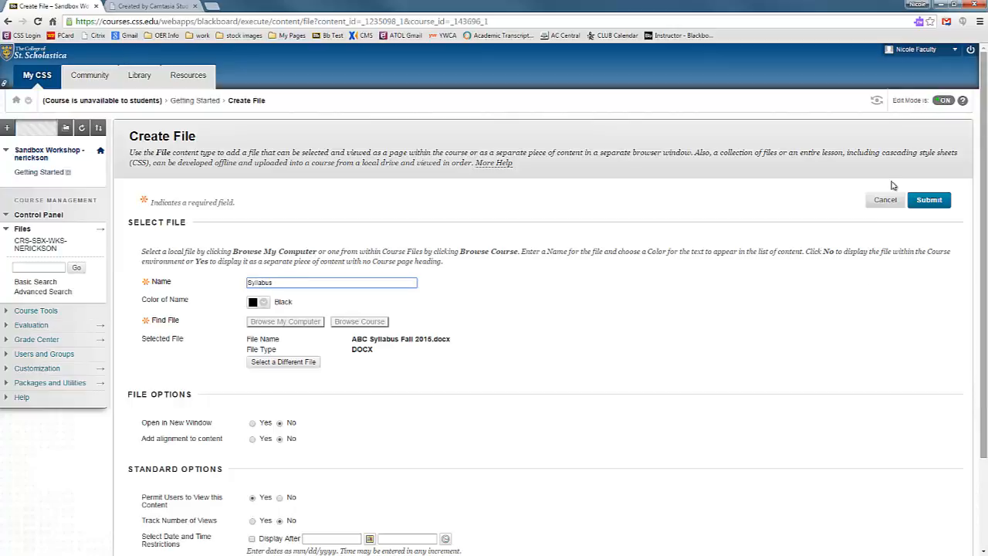
{"action": "scroll", "coordinate": [271, 418], "scroll_direction": "down", "scroll_amount": 2}
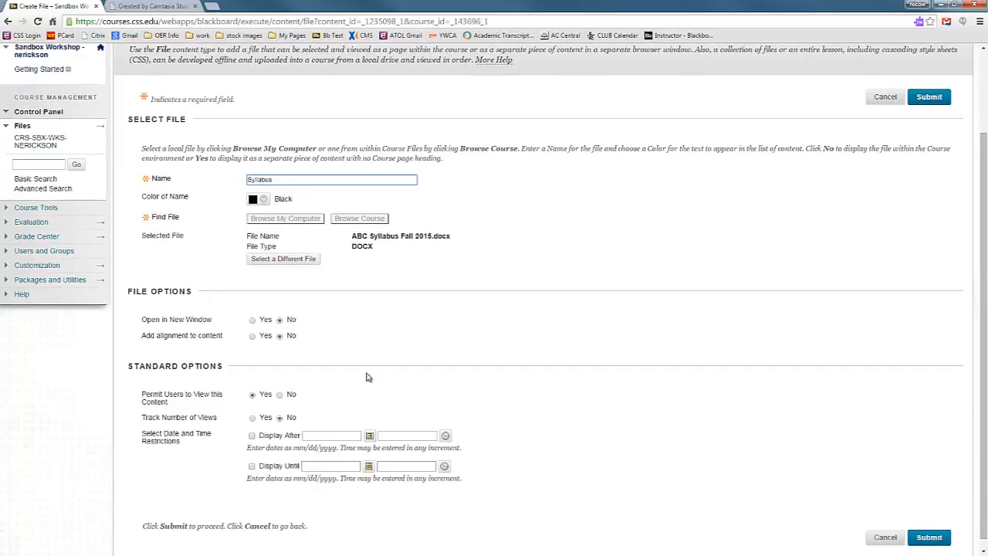
{"action": "scroll", "coordinate": [301, 329], "scroll_direction": "down", "scroll_amount": 1}
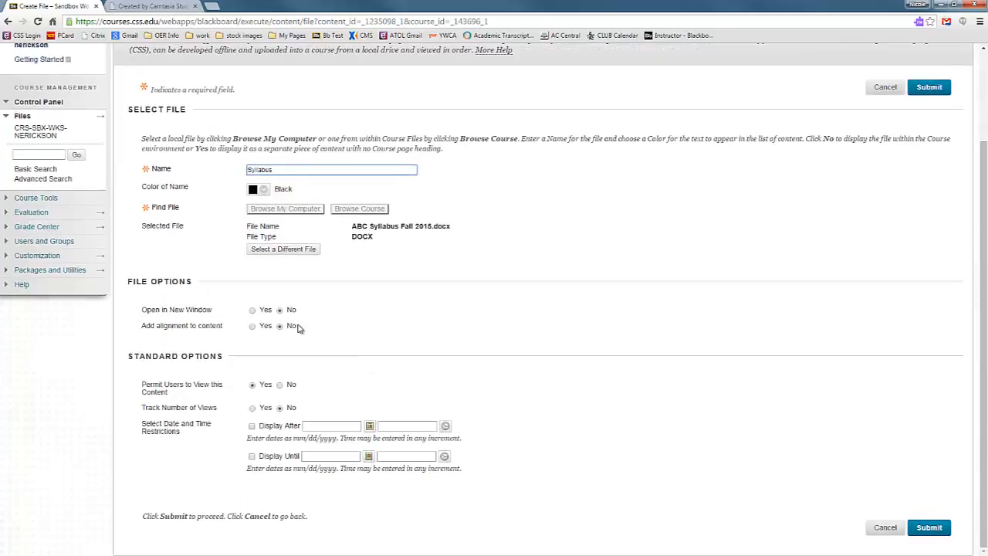
{"action": "left_click", "coordinate": [253, 310]}
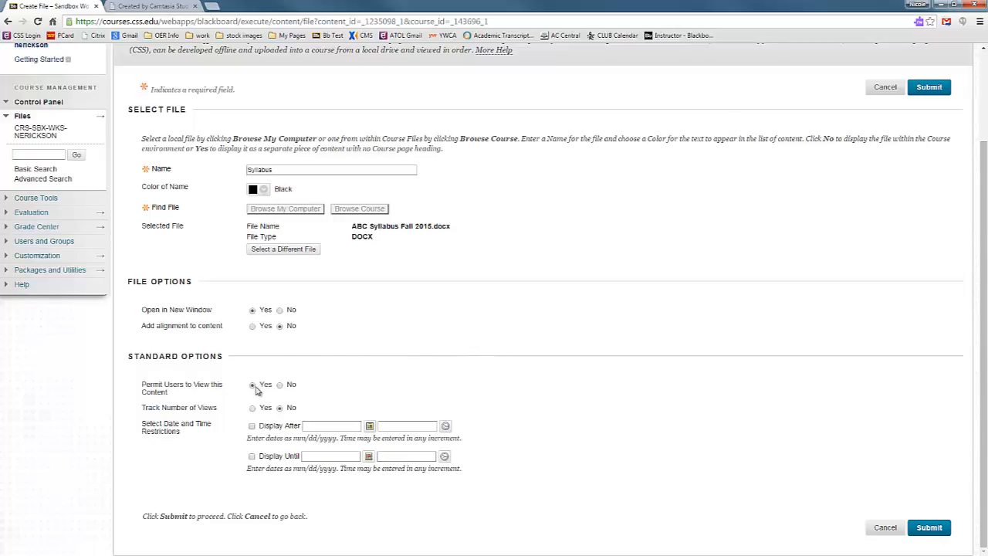
{"action": "left_click", "coordinate": [929, 531]}
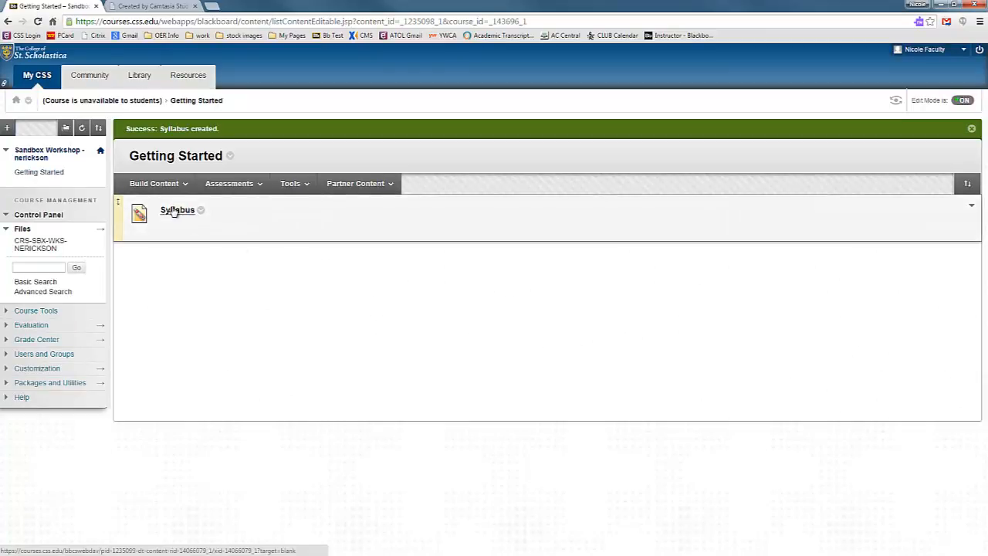
- Add a link to the Contacts tool in Getting Started, named "How to Contact Me", and submit it
{"action": "left_click", "coordinate": [290, 183]}
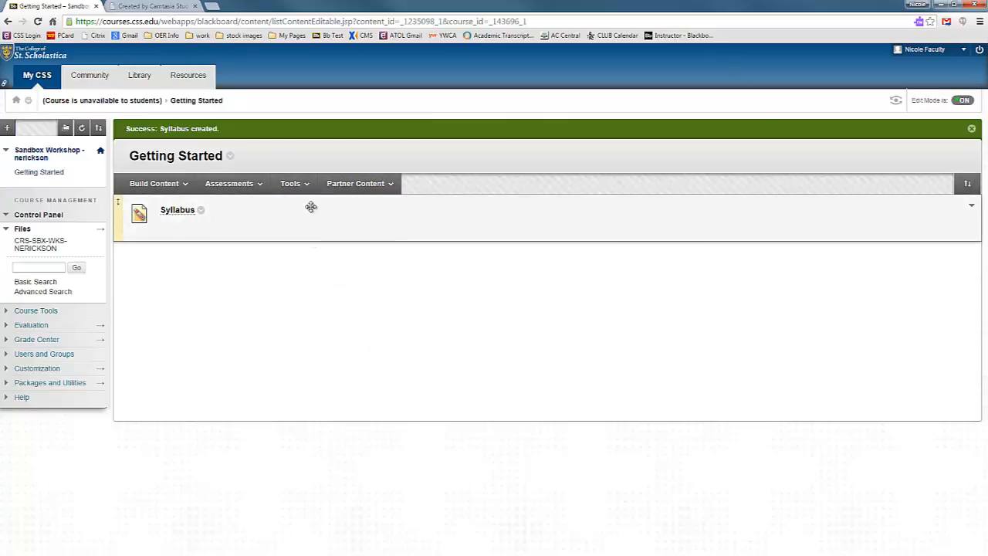
{"action": "mouse_move", "coordinate": [307, 191]}
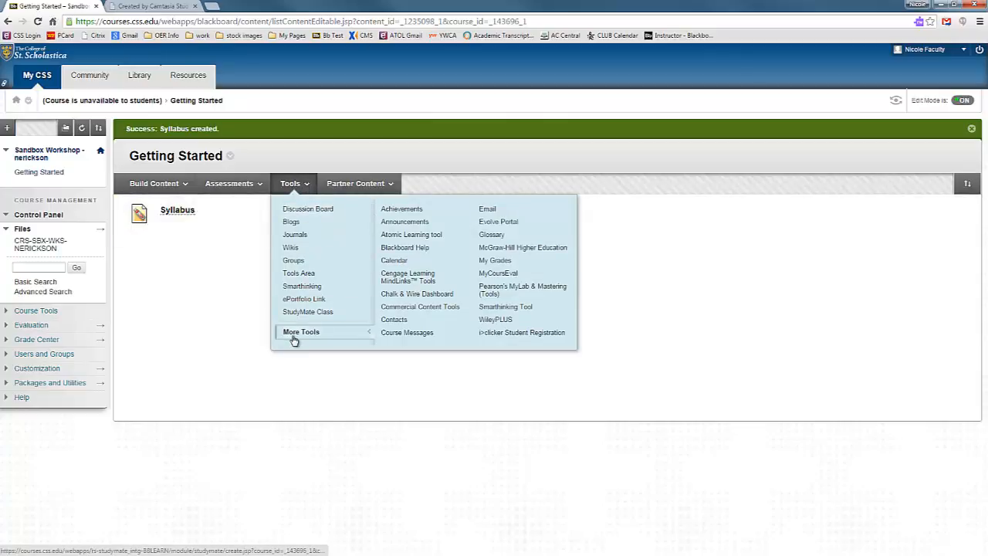
{"action": "left_click", "coordinate": [398, 320]}
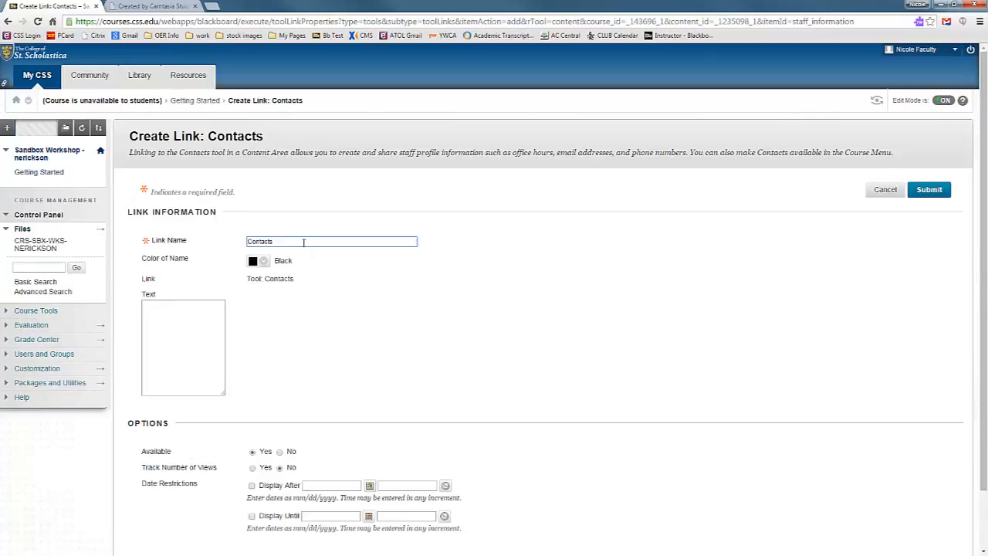
{"action": "type", "text": "How to"}
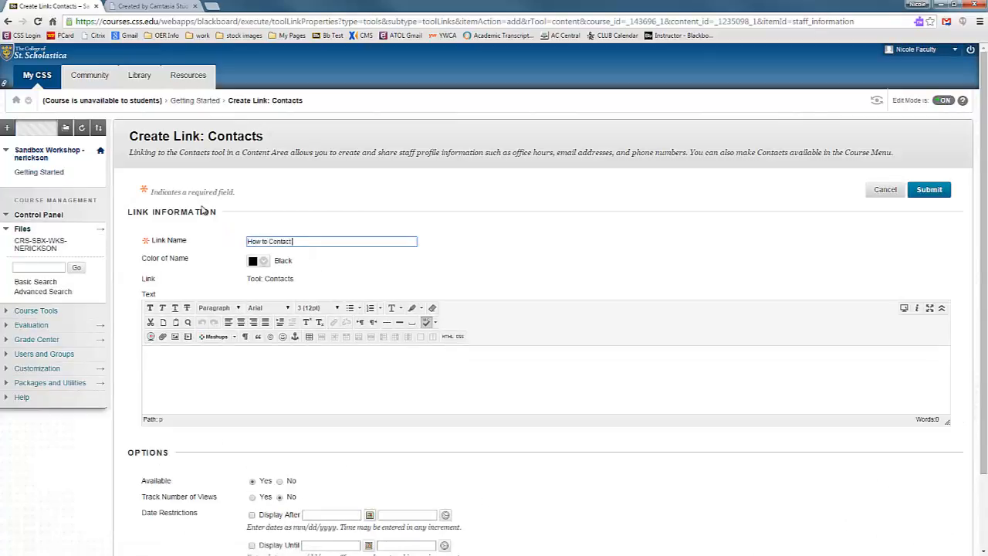
{"action": "type", "text": " Contact Me"}
{"action": "left_click", "coordinate": [929, 190]}
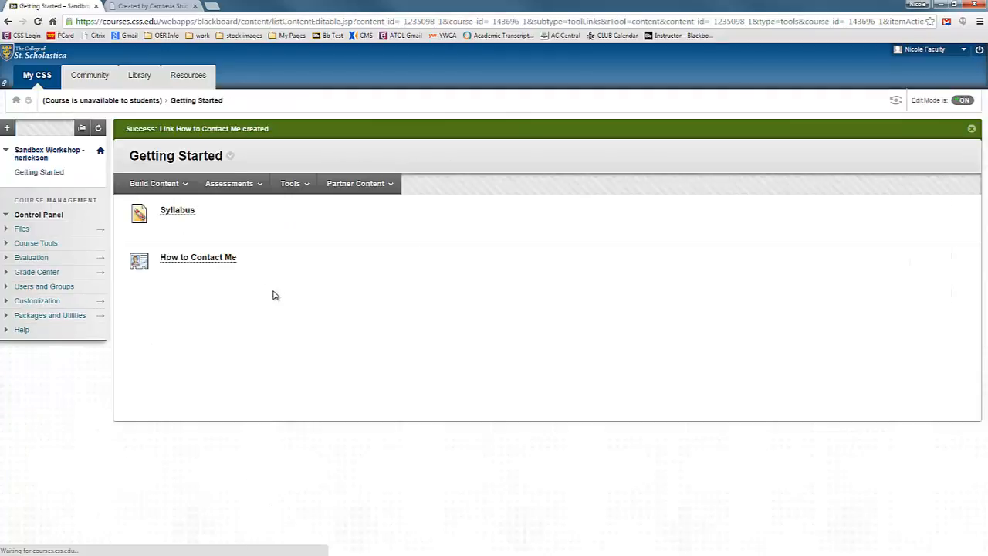
- Create a contact through the How to Contact Me link with the title "Professor", make the profile available, and submit it
{"action": "left_click", "coordinate": [204, 262]}
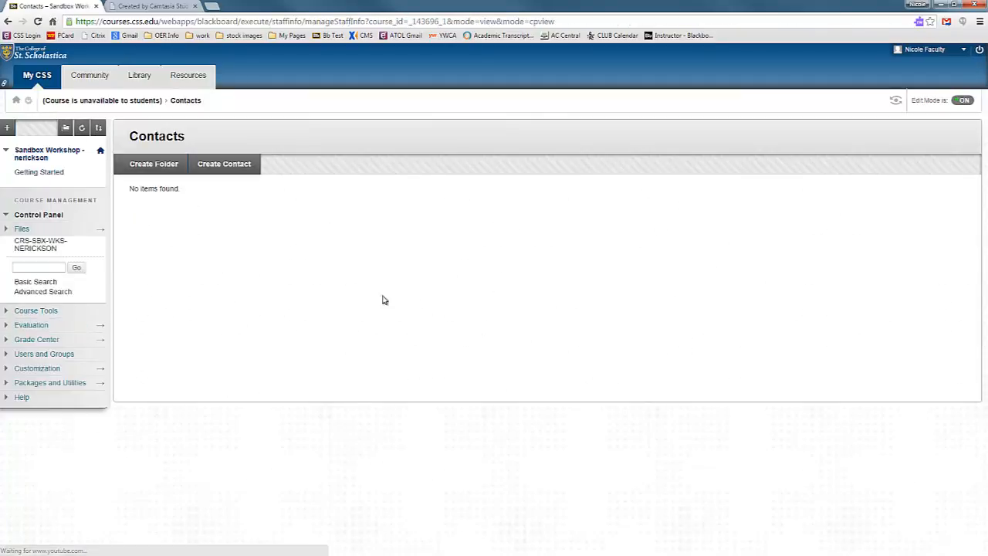
{"action": "left_click", "coordinate": [241, 165]}
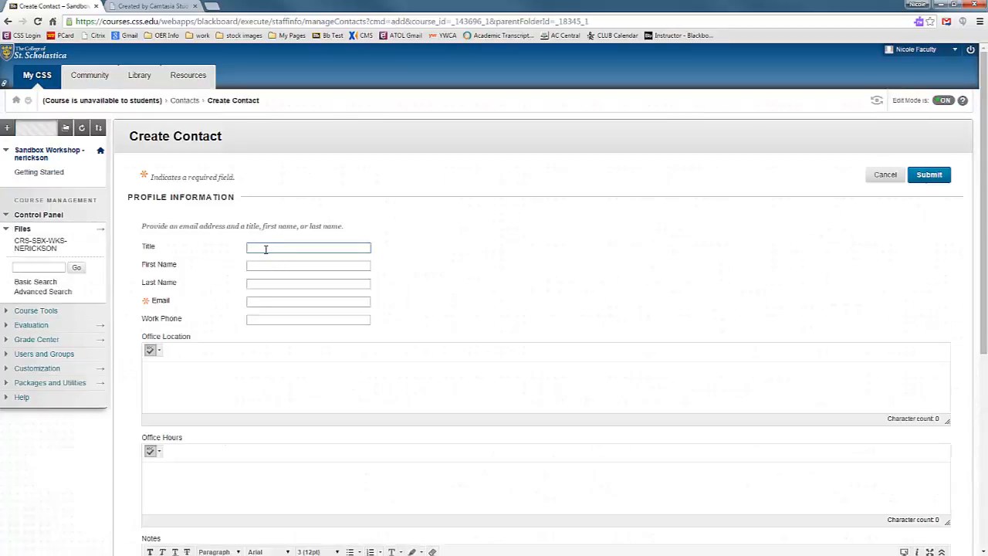
{"action": "type", "text": "Professor"}
{"action": "scroll", "coordinate": [274, 306], "scroll_direction": "down", "scroll_amount": 1}
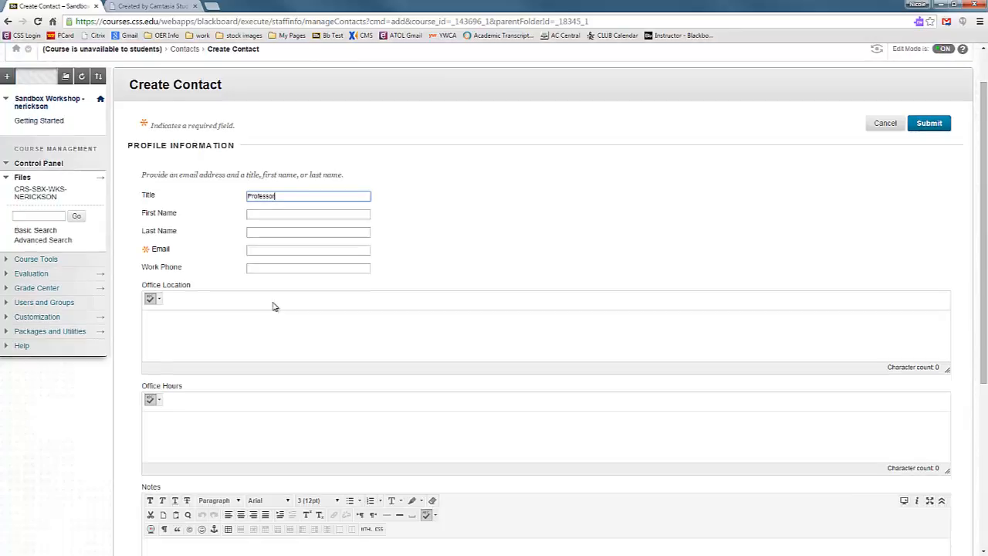
{"action": "scroll", "coordinate": [436, 359], "scroll_direction": "down", "scroll_amount": 5}
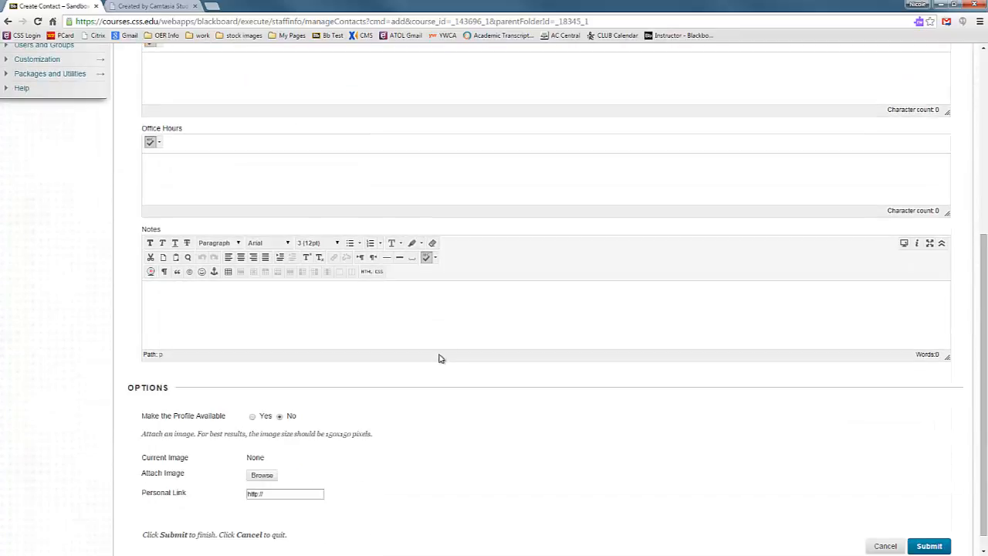
{"action": "scroll", "coordinate": [442, 354], "scroll_direction": "down", "scroll_amount": 1}
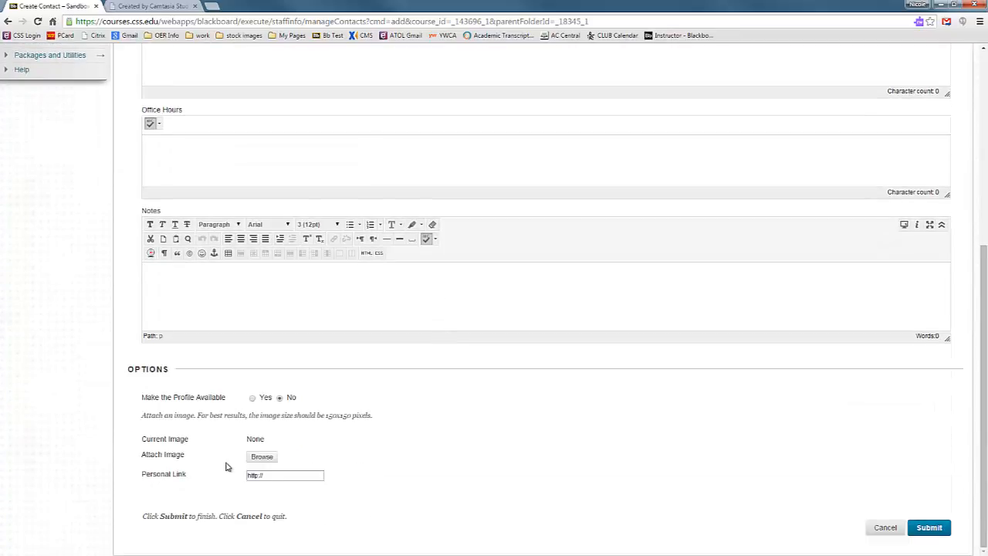
{"action": "left_click", "coordinate": [270, 478]}
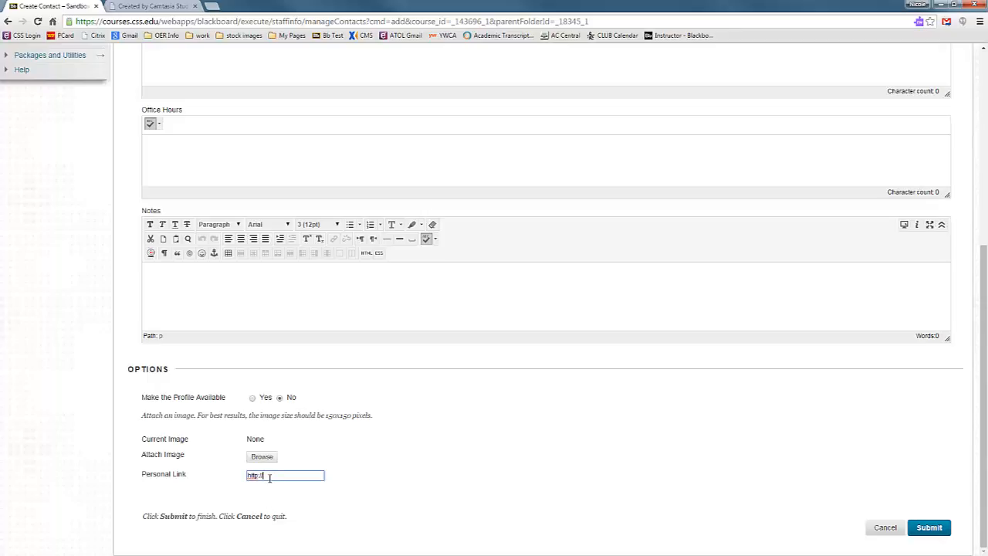
{"action": "left_click", "coordinate": [253, 397]}
{"action": "left_click", "coordinate": [926, 527]}
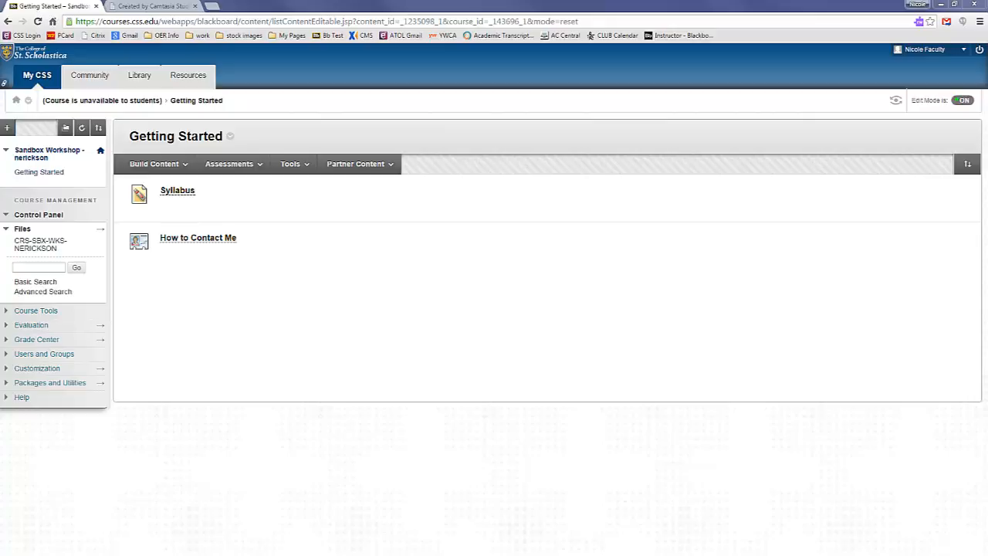
- Add a content area named "Learning Activities" to the course menu and make it available to users
{"action": "left_click", "coordinate": [7, 127]}
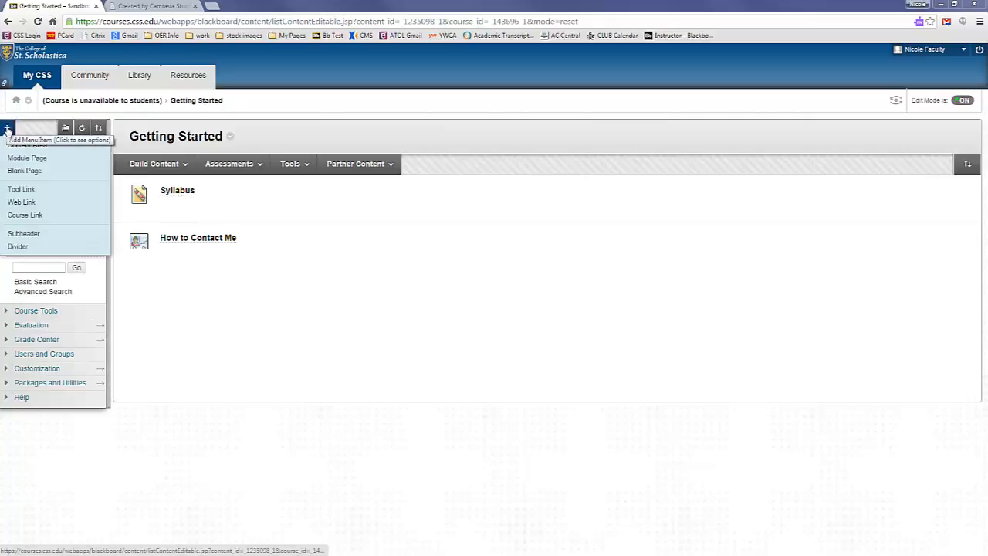
{"action": "left_click", "coordinate": [7, 129]}
{"action": "left_click", "coordinate": [7, 128]}
{"action": "left_click", "coordinate": [7, 129]}
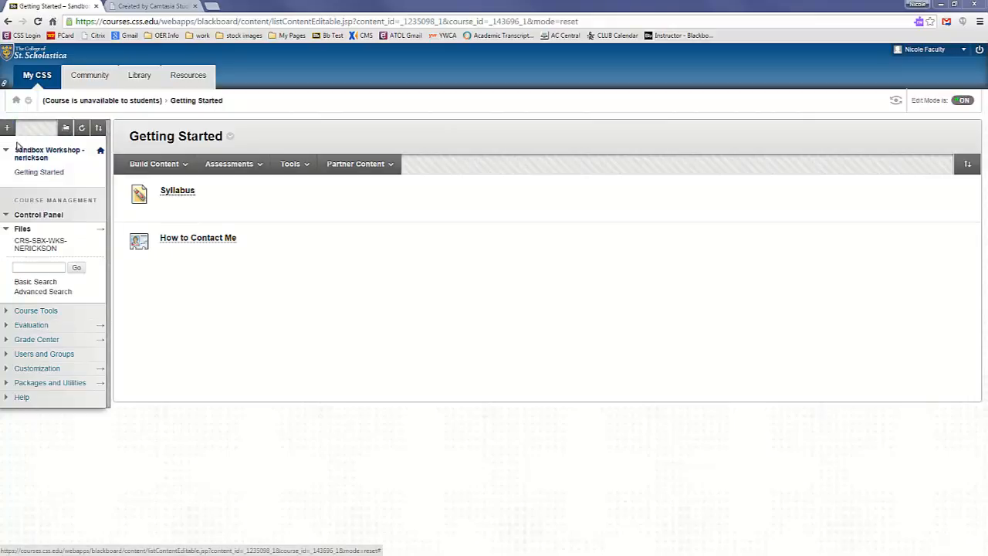
{"action": "left_click", "coordinate": [7, 128]}
{"action": "left_click", "coordinate": [9, 142]}
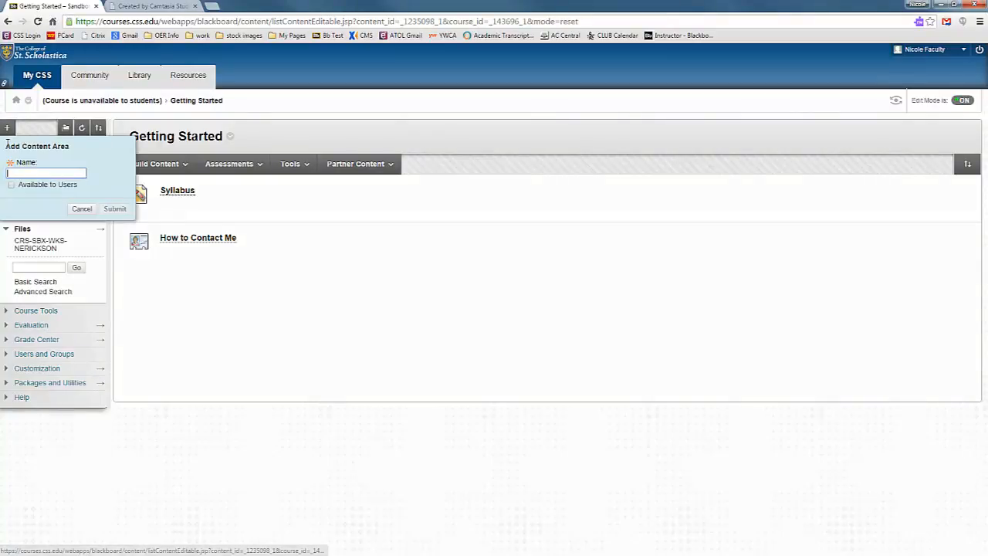
{"action": "type", "text": "U"}
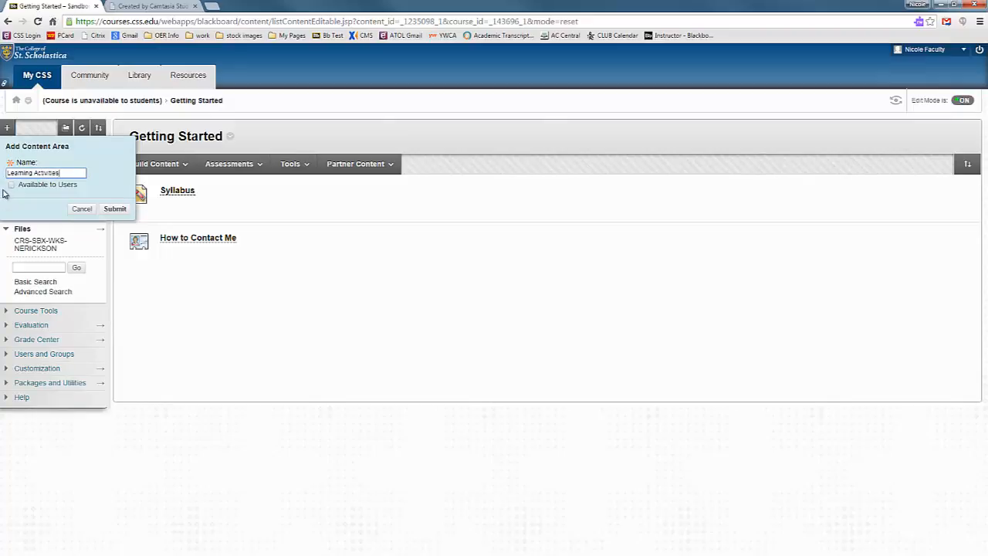
{"action": "left_click", "coordinate": [11, 186]}
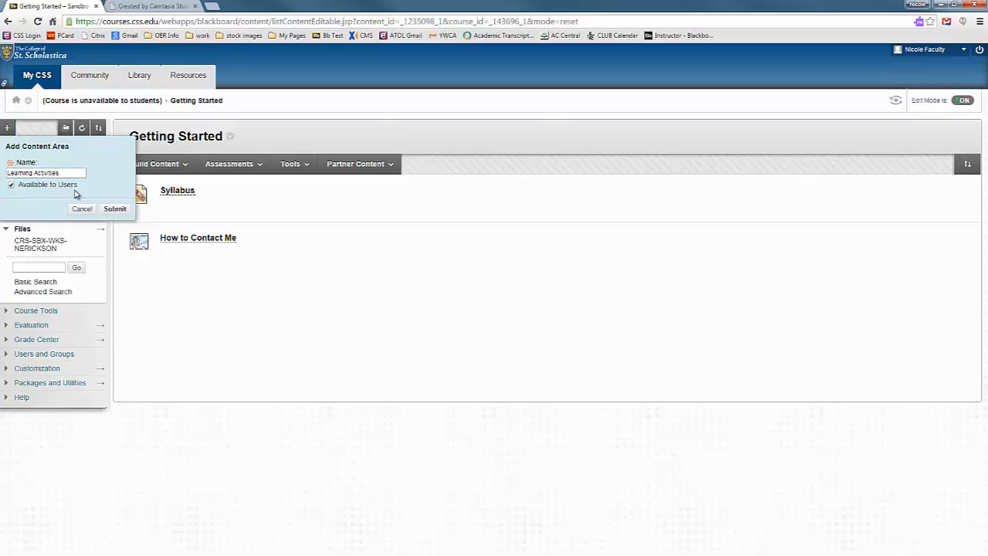
{"action": "left_click", "coordinate": [115, 209]}
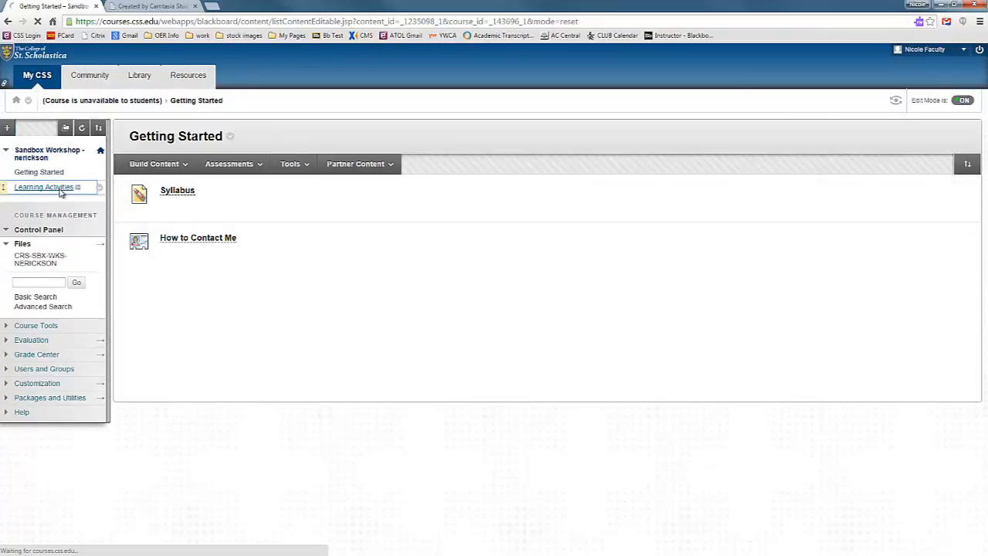
- Start a new file item in the Learning Activities content area and attach Presentation1.pptx from the computer's desktop
{"action": "left_click", "coordinate": [61, 190]}
{"action": "left_click", "coordinate": [136, 185]}
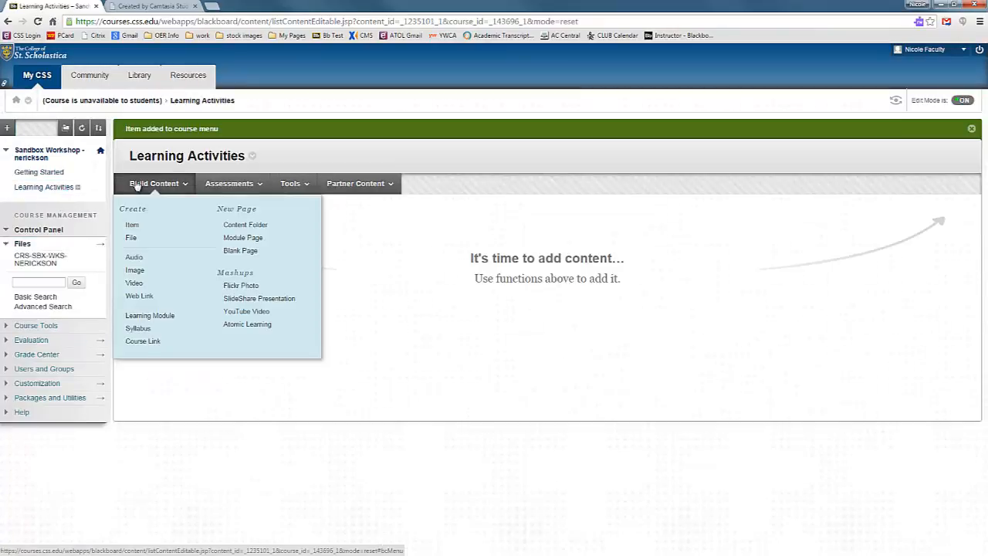
{"action": "left_click", "coordinate": [137, 237]}
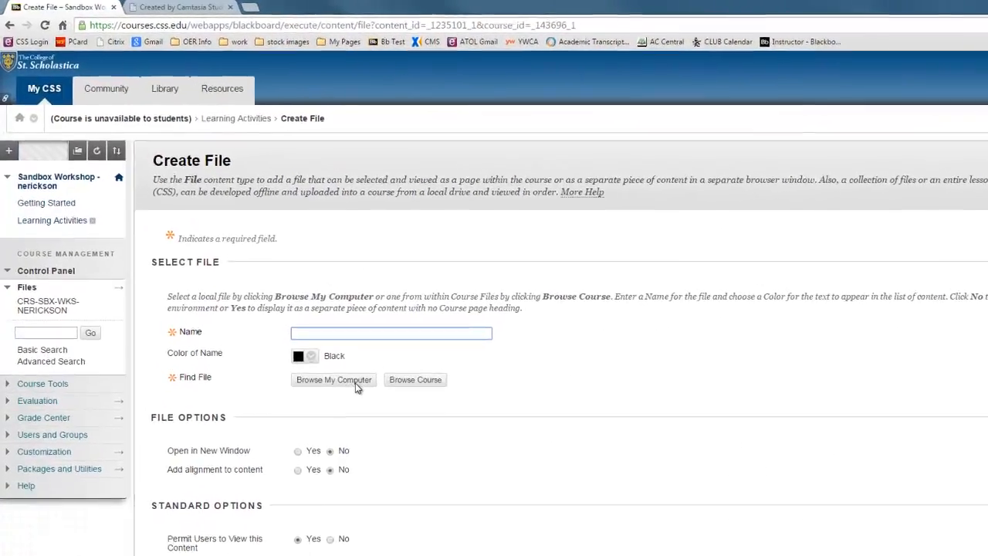
{"action": "left_click", "coordinate": [357, 385]}
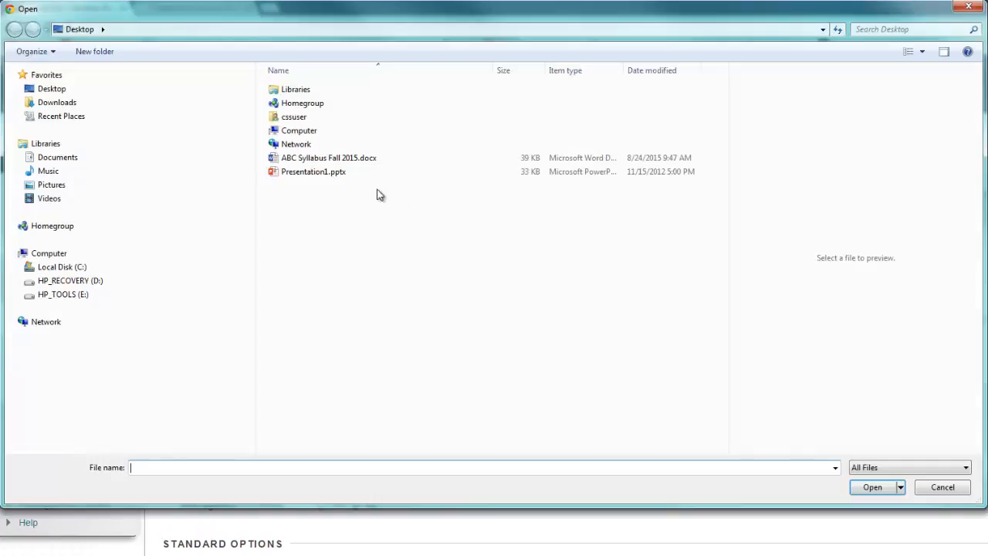
{"action": "left_click", "coordinate": [325, 176]}
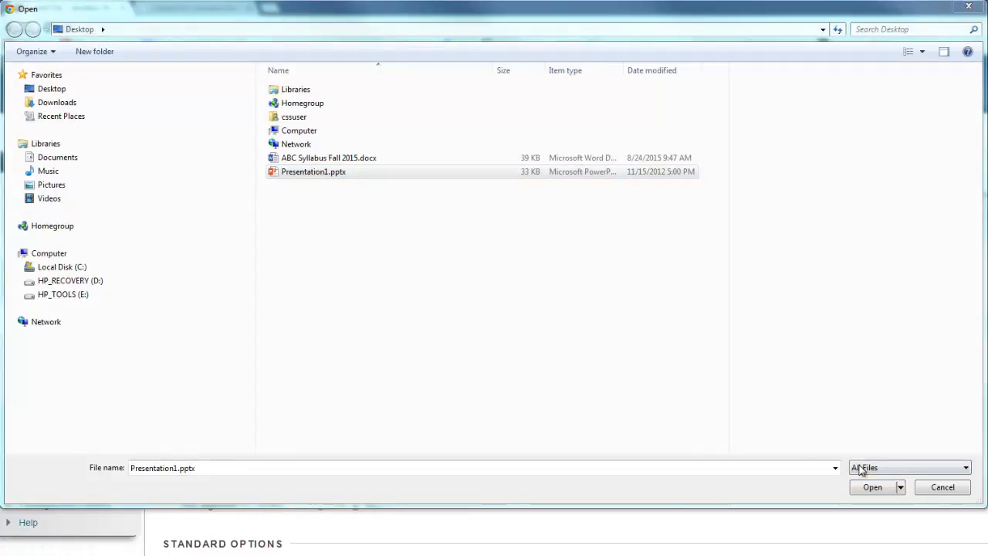
{"action": "left_click", "coordinate": [867, 488]}
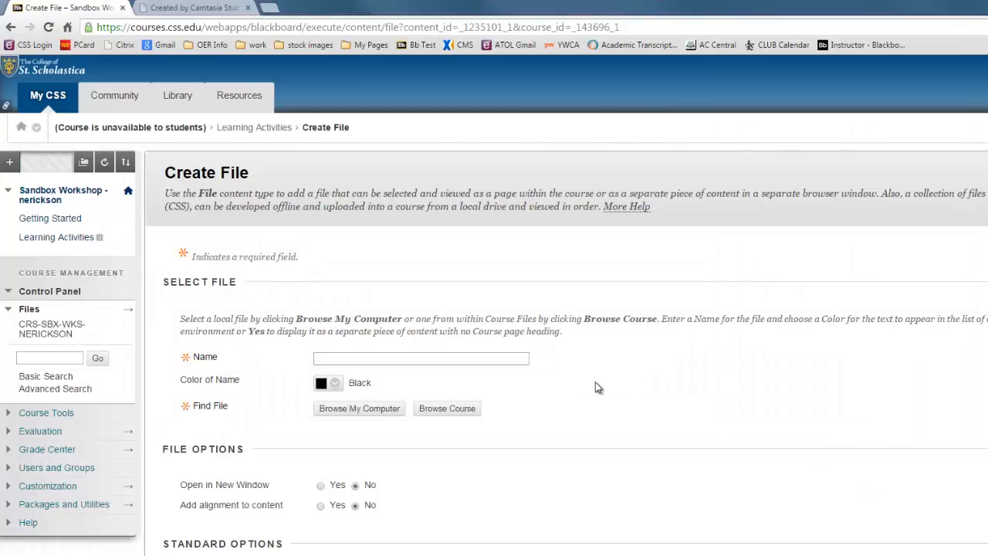
- Name the file item "Unit 1 Lecture Powerpoint" and submit it
{"action": "left_click", "coordinate": [480, 360]}
{"action": "type", "text": "Uni"}
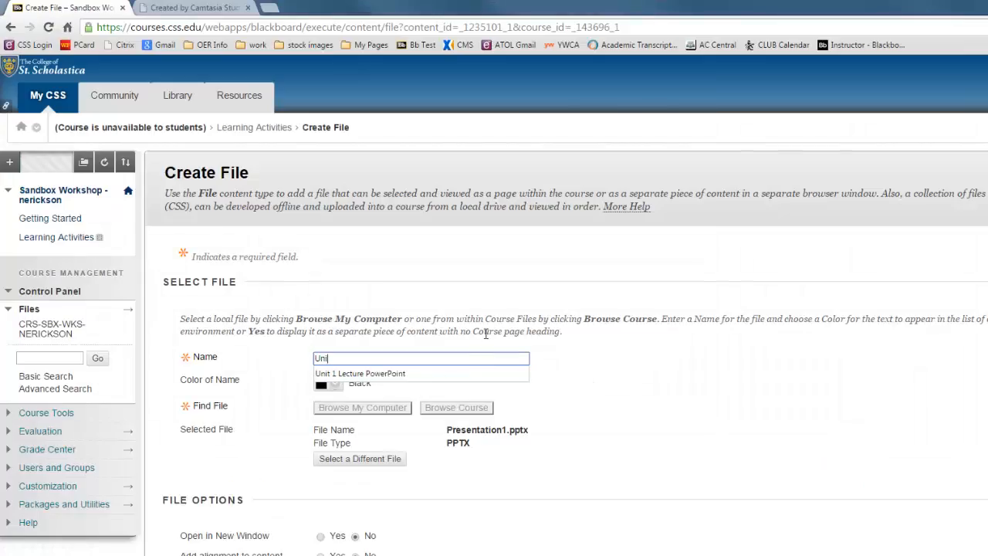
{"action": "type", "text": "t "}
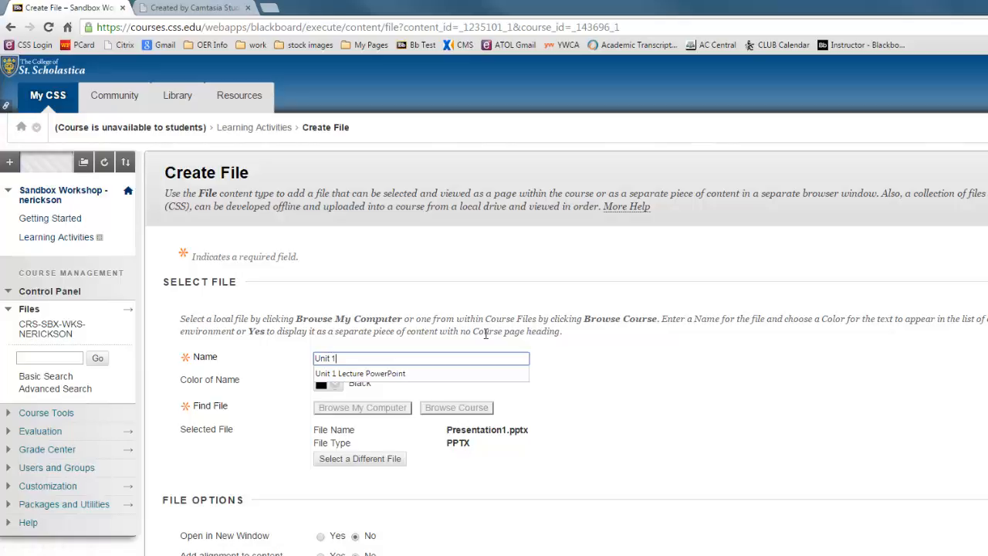
{"action": "type", "text": "1 Lecture Powerpoint"}
{"action": "scroll", "coordinate": [802, 463], "scroll_direction": "down", "scroll_amount": 2}
{"action": "key", "text": "Return"}
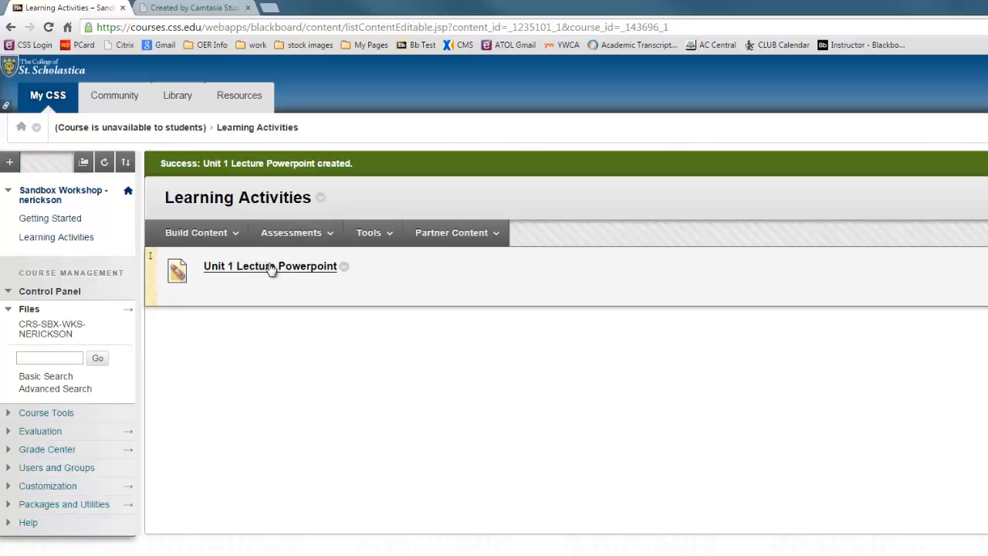
- Start a new assignment in Learning Activities with the name "Essay 1" and the instruction text "Instructions"
{"action": "left_click", "coordinate": [291, 233]}
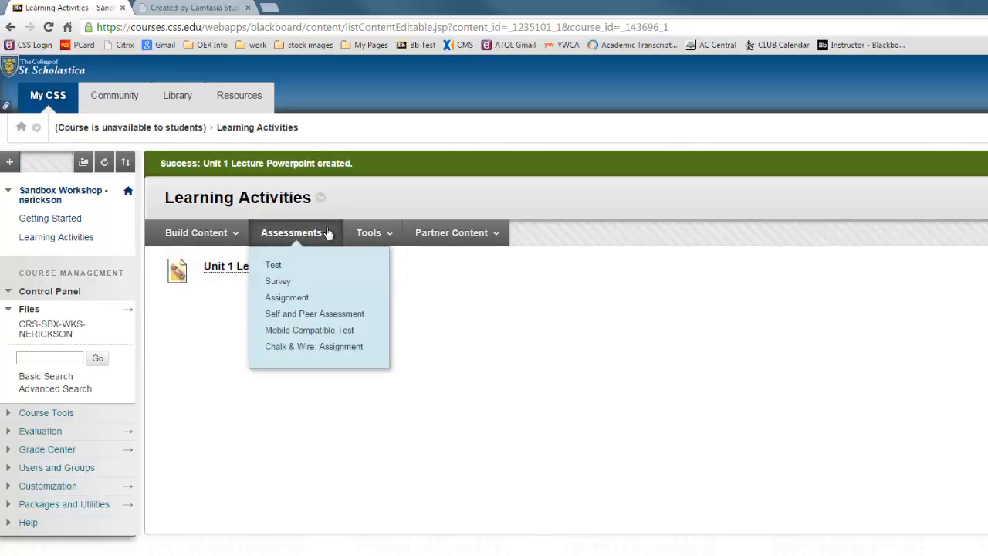
{"action": "left_click", "coordinate": [319, 303]}
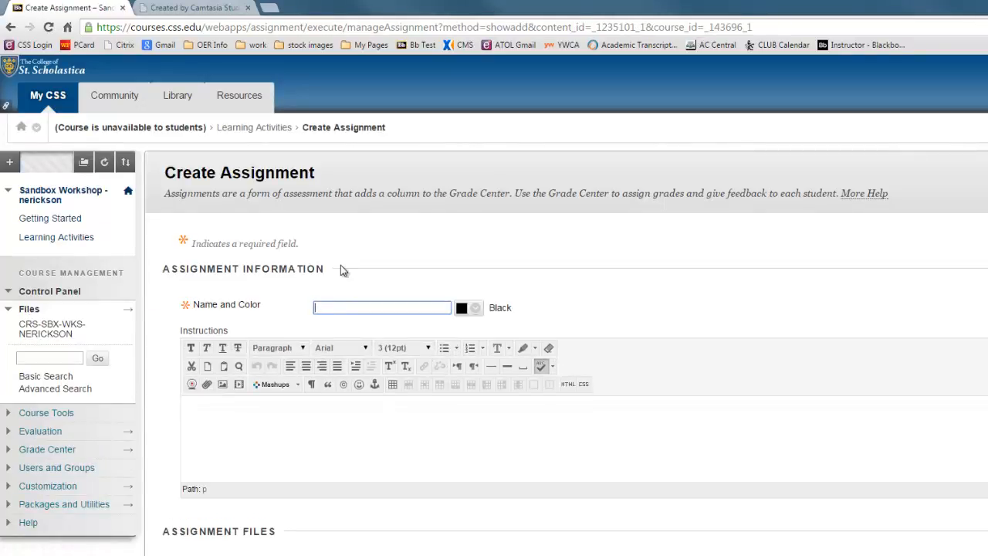
{"action": "type", "text": "Essay 1"}
{"action": "left_click", "coordinate": [355, 416]}
{"action": "type", "text": "Inst"}
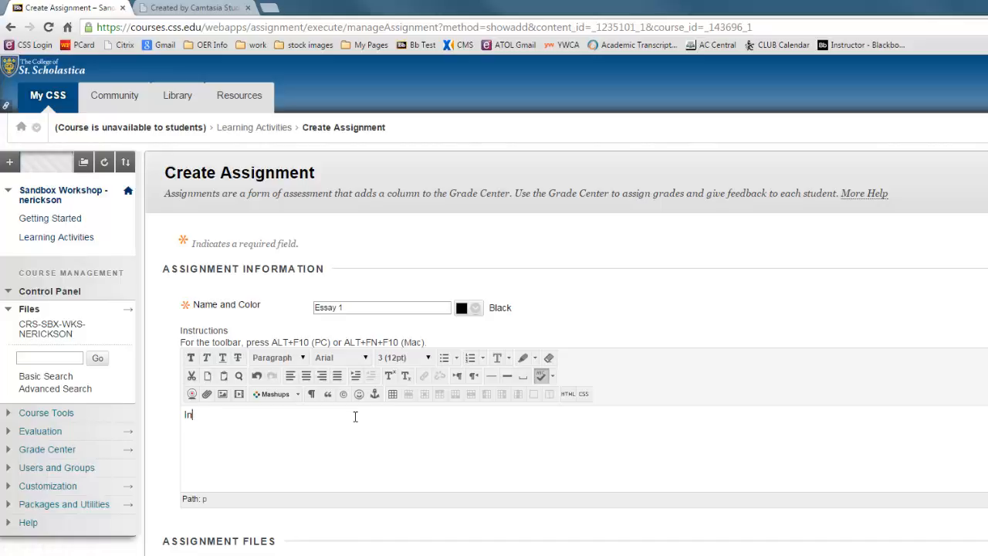
{"action": "type", "text": "ructions"}
{"action": "scroll", "coordinate": [360, 518], "scroll_direction": "down", "scroll_amount": 3}
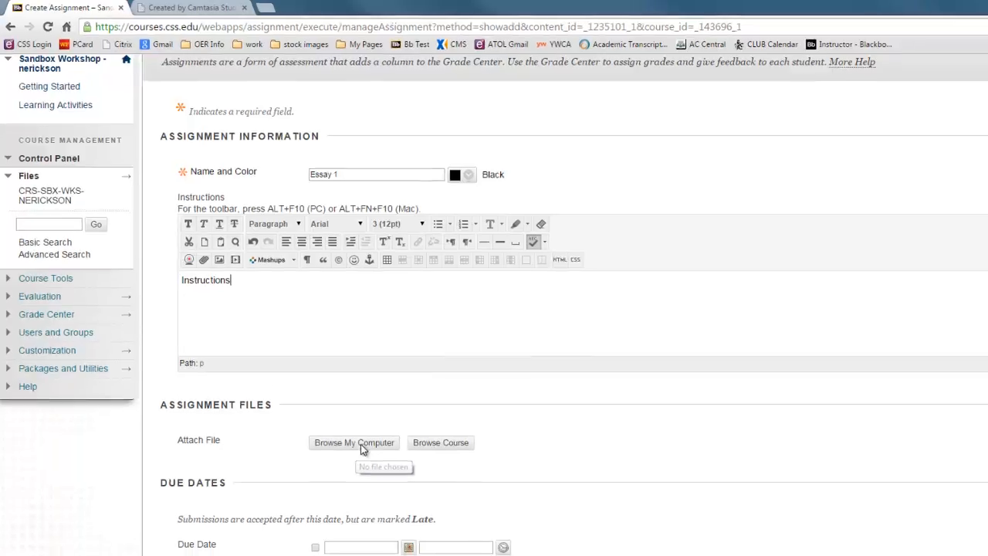
{"action": "left_click", "coordinate": [366, 454]}
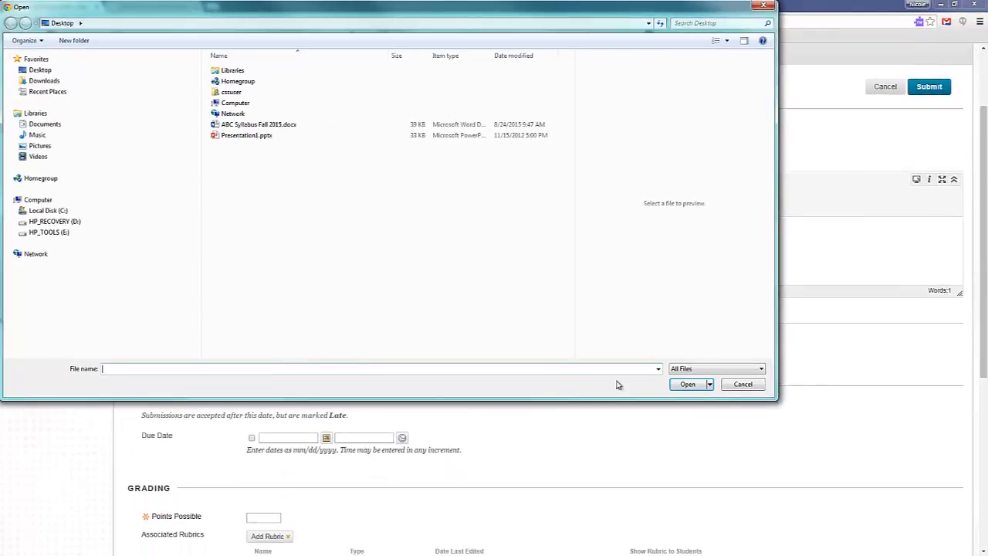
{"action": "left_click", "coordinate": [753, 385]}
- Enable the assignment's due date and set it to August 29, 2015
{"action": "scroll", "coordinate": [574, 374], "scroll_direction": "down", "scroll_amount": 2}
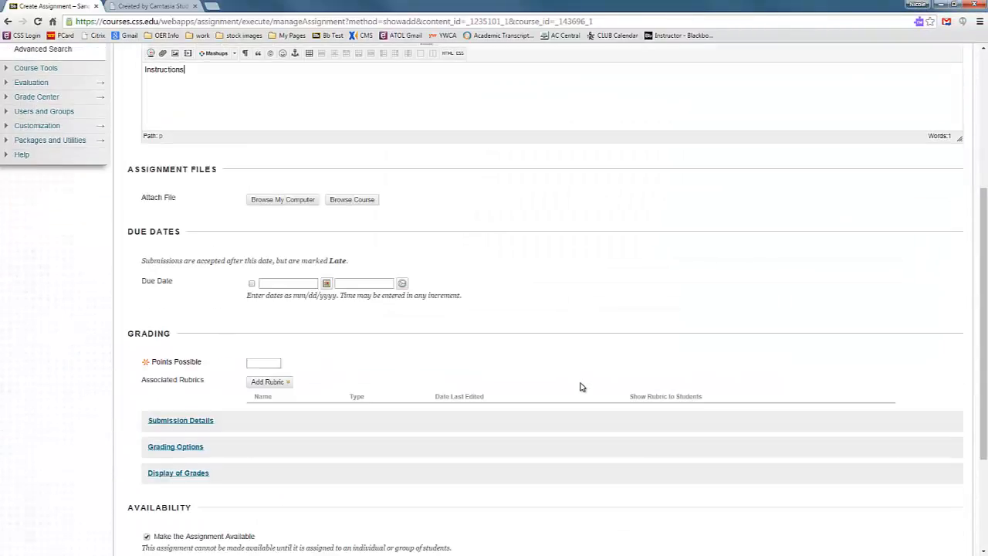
{"action": "left_click", "coordinate": [252, 284]}
{"action": "left_click", "coordinate": [327, 283]}
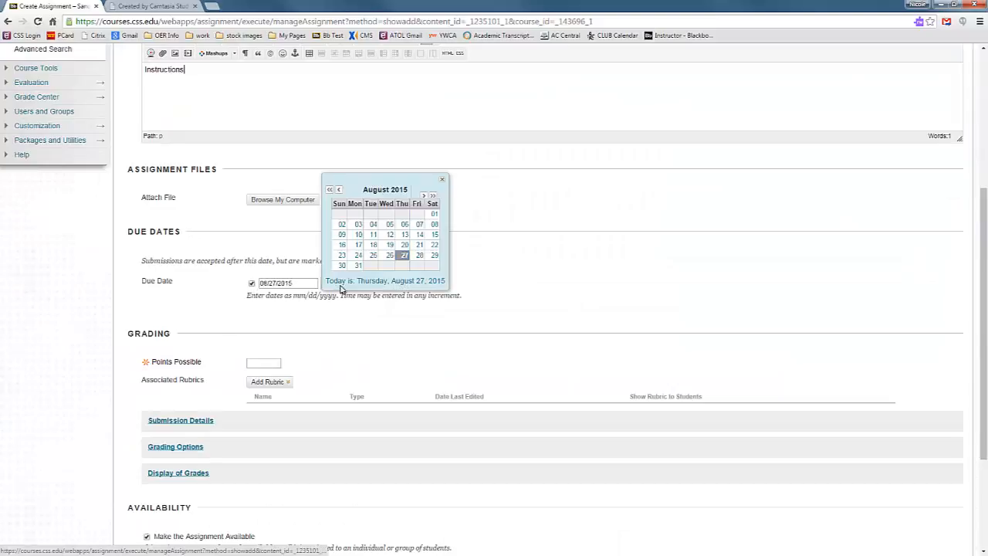
{"action": "left_click", "coordinate": [435, 254]}
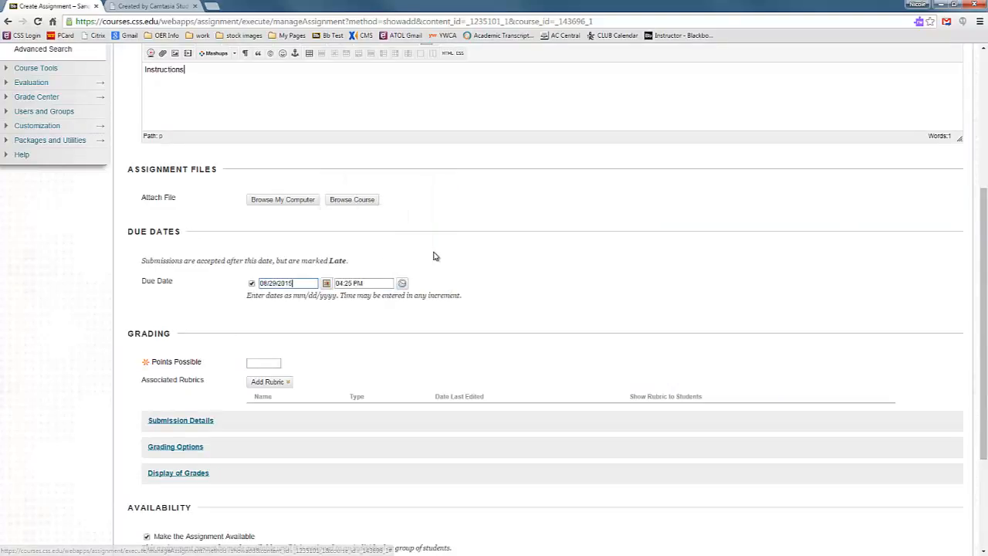
- Set the assignment's points possible to 50 and submit the assignment
{"action": "scroll", "coordinate": [648, 288], "scroll_direction": "down", "scroll_amount": 2}
{"action": "left_click", "coordinate": [267, 207]}
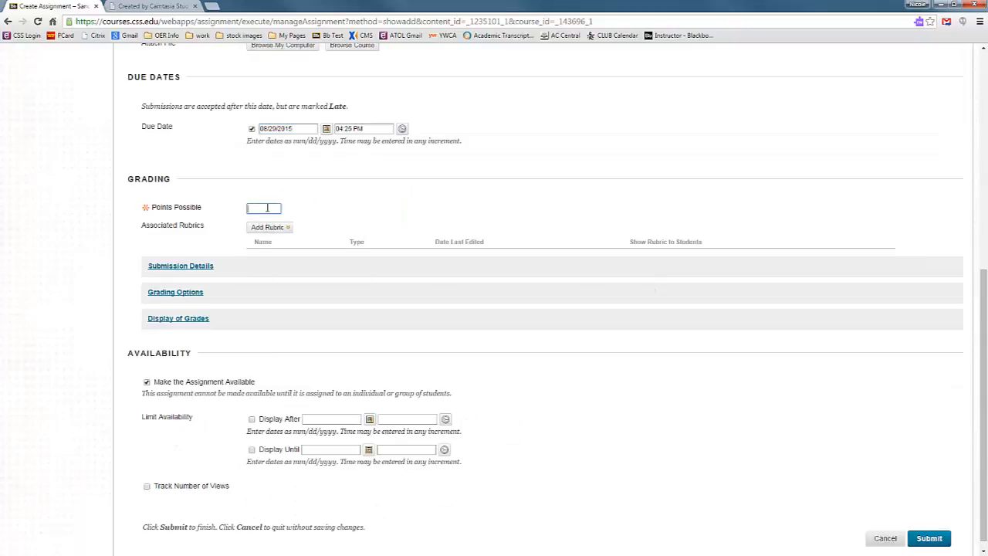
{"action": "type", "text": "50"}
{"action": "left_click", "coordinate": [387, 212]}
{"action": "scroll", "coordinate": [586, 224], "scroll_direction": "down", "scroll_amount": 1}
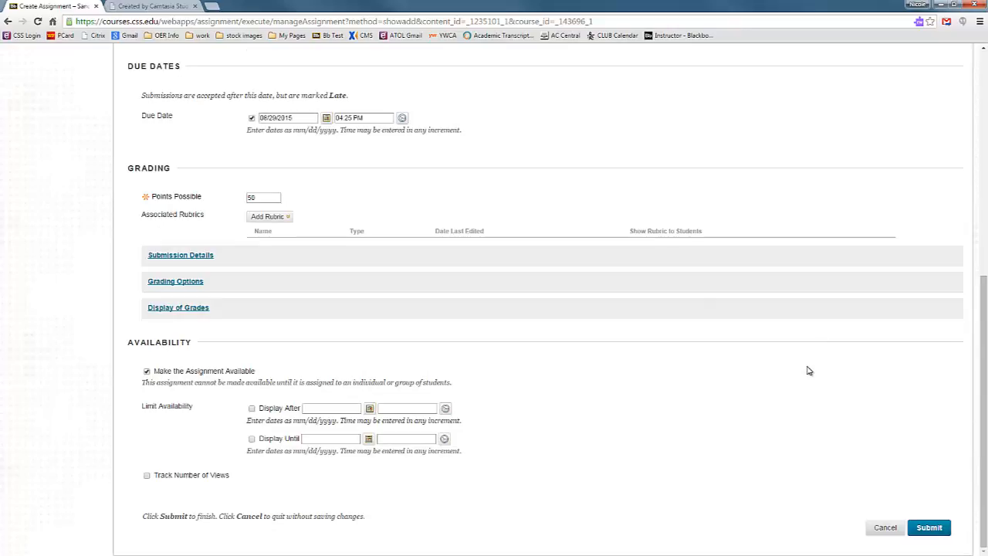
{"action": "left_click", "coordinate": [924, 531]}
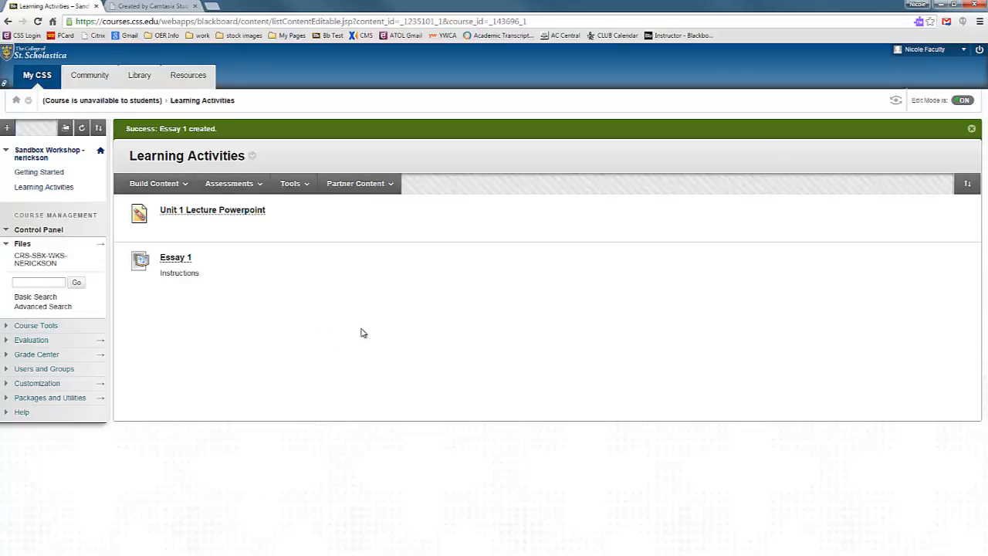
- Create a new test from Learning Activities, name it "Test 1", and submit the test information
{"action": "left_click", "coordinate": [254, 186]}
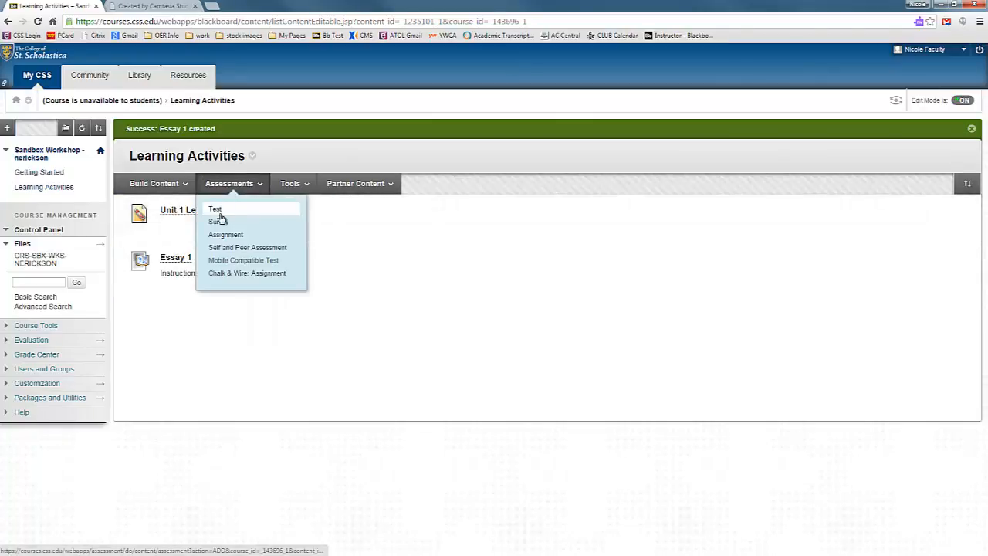
{"action": "left_click", "coordinate": [222, 211]}
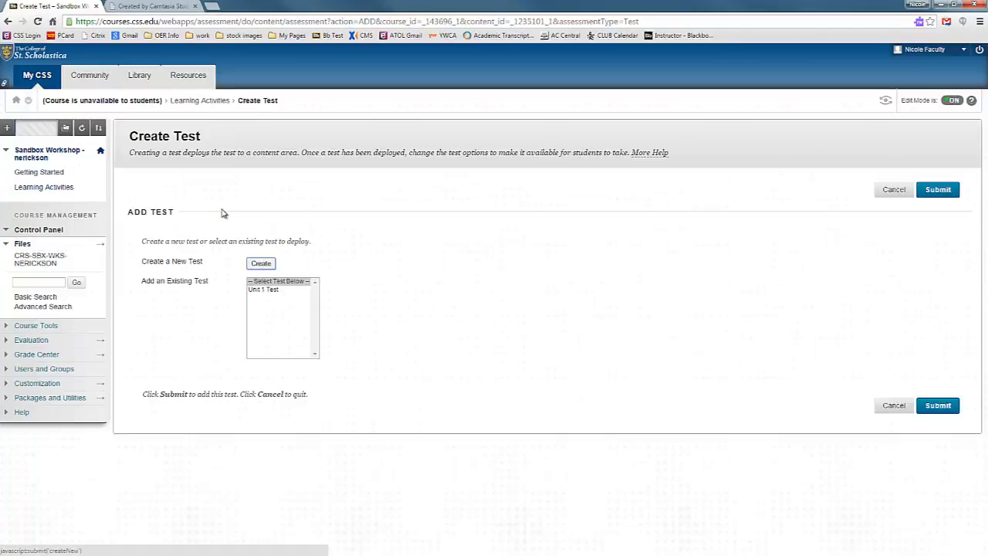
{"action": "left_click", "coordinate": [262, 290]}
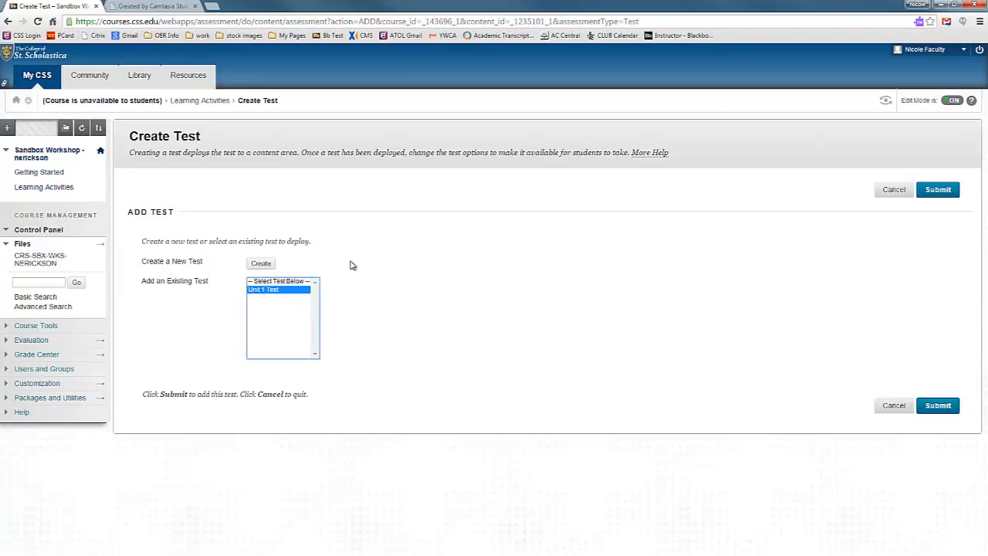
{"action": "left_click", "coordinate": [260, 264]}
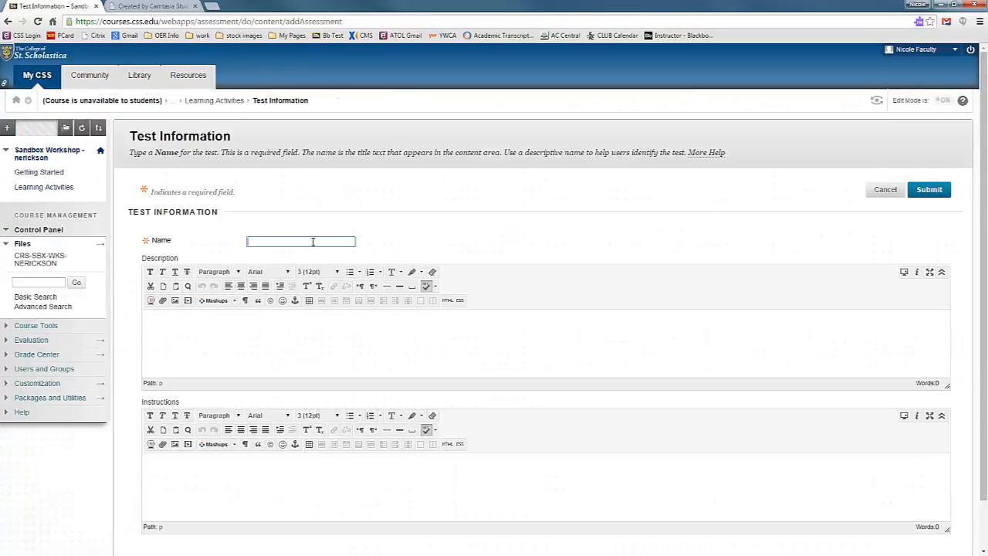
{"action": "left_click", "coordinate": [313, 242]}
{"action": "type", "text": "Test"}
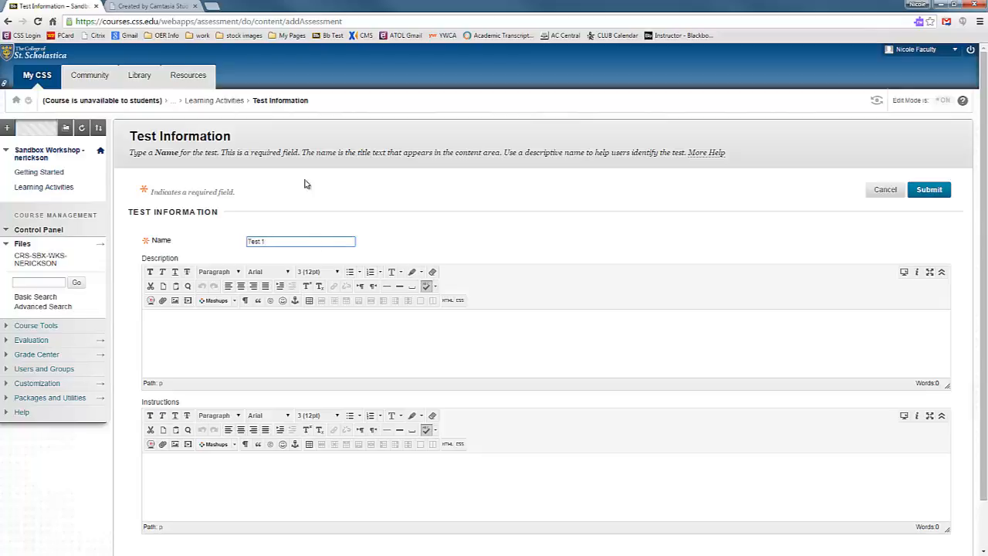
{"action": "type", "text": " 1"}
{"action": "left_click", "coordinate": [929, 195]}
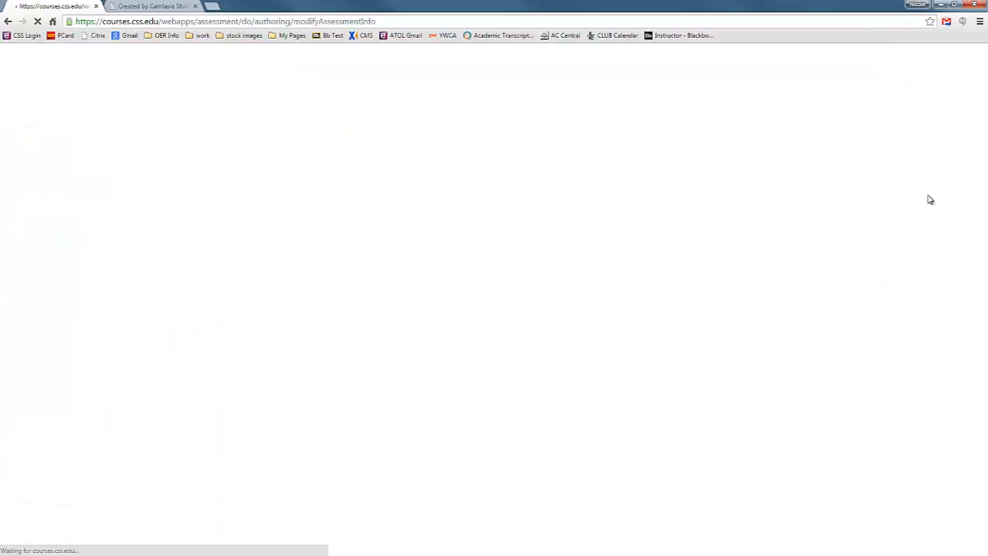
- Add an essay question to Test 1 with the title "Essay" and the question text "Instructions", and submit it
{"action": "left_click", "coordinate": [190, 200]}
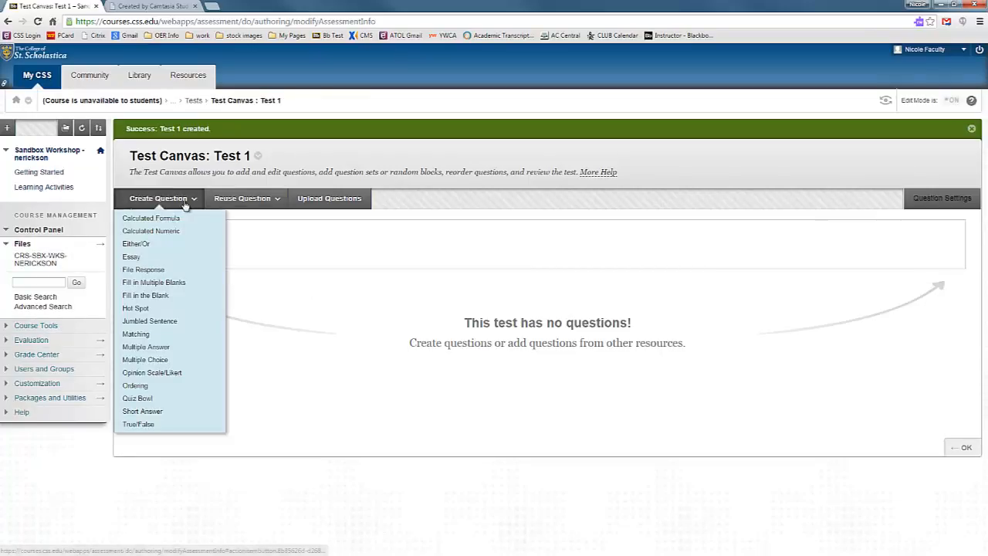
{"action": "left_click", "coordinate": [133, 258]}
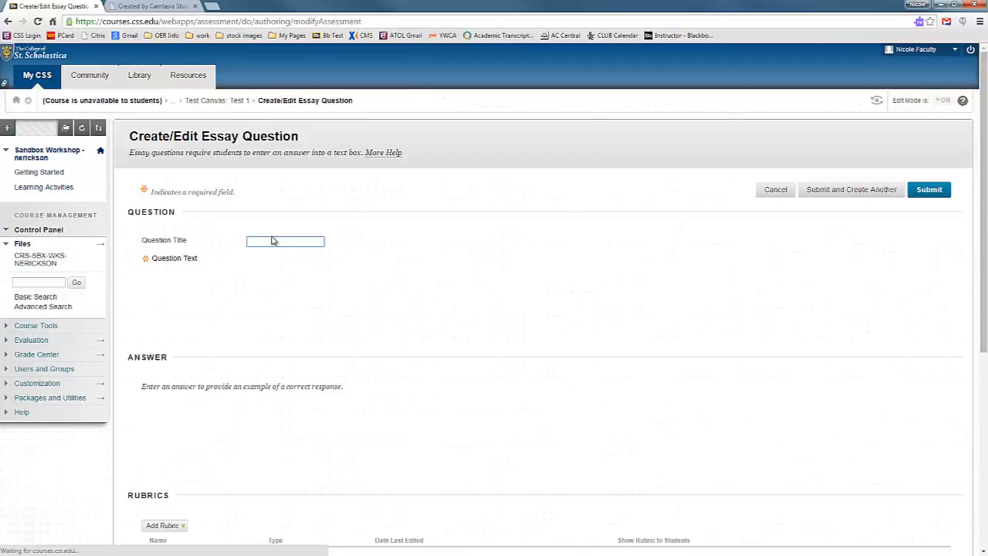
{"action": "type", "text": "Essay"}
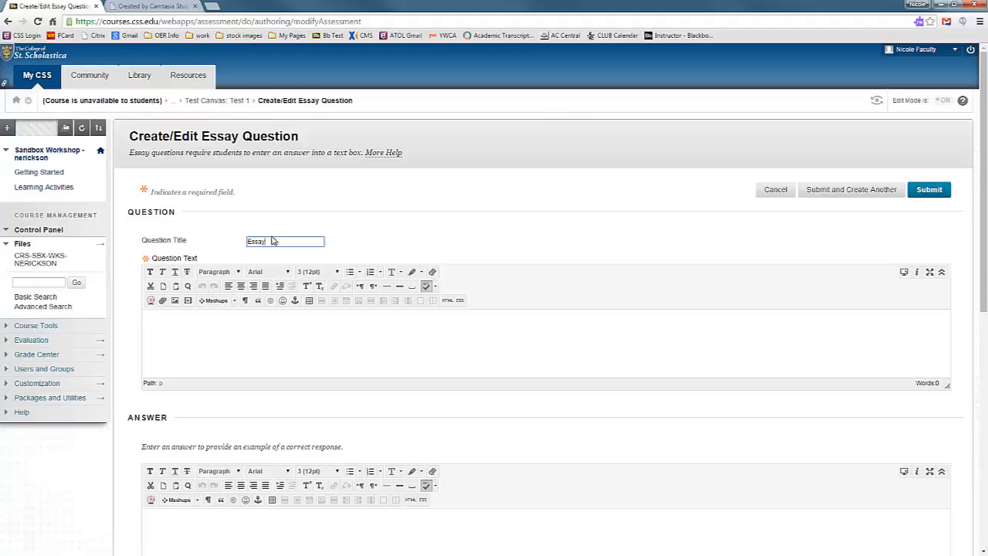
{"action": "left_click", "coordinate": [214, 348]}
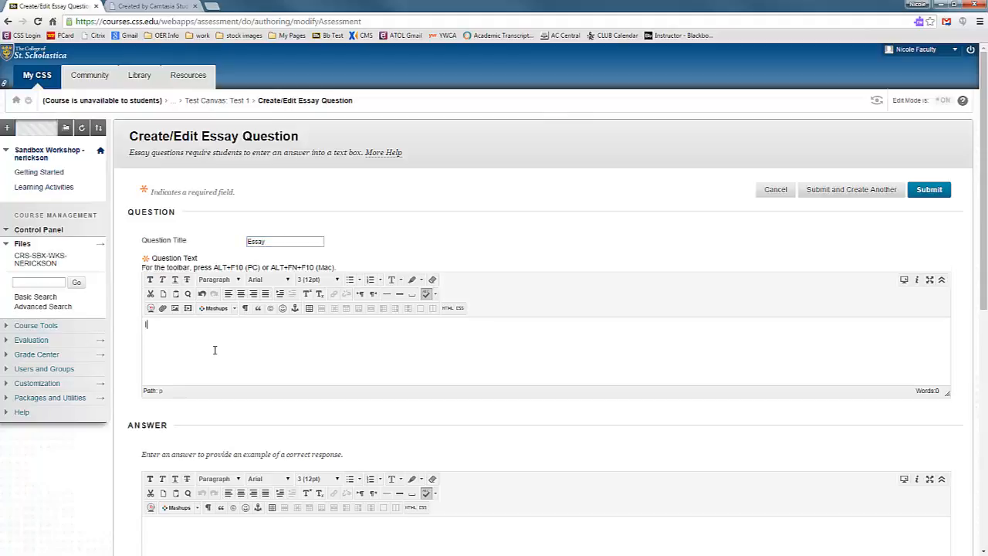
{"action": "scroll", "coordinate": [443, 358], "scroll_direction": "down", "scroll_amount": 5}
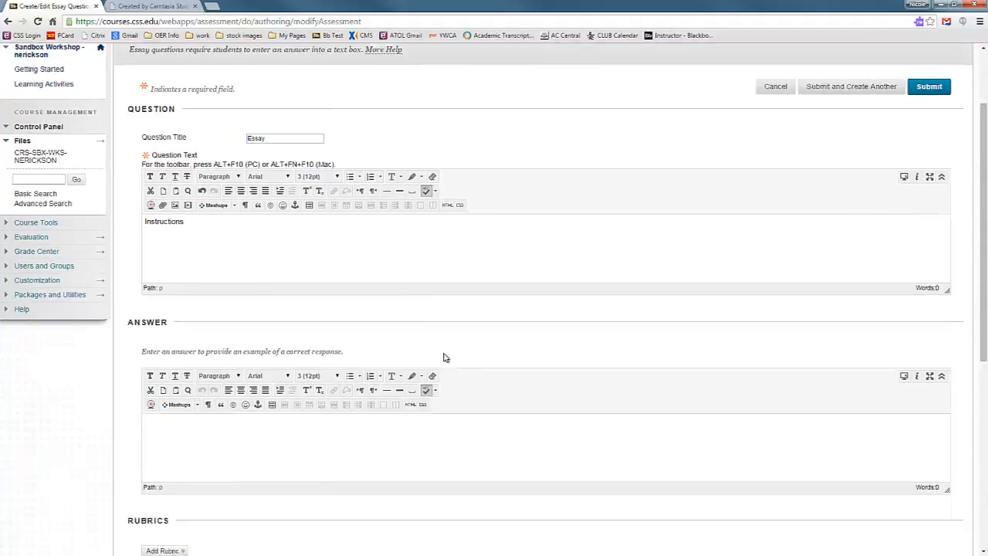
{"action": "scroll", "coordinate": [802, 414], "scroll_direction": "down", "scroll_amount": 1}
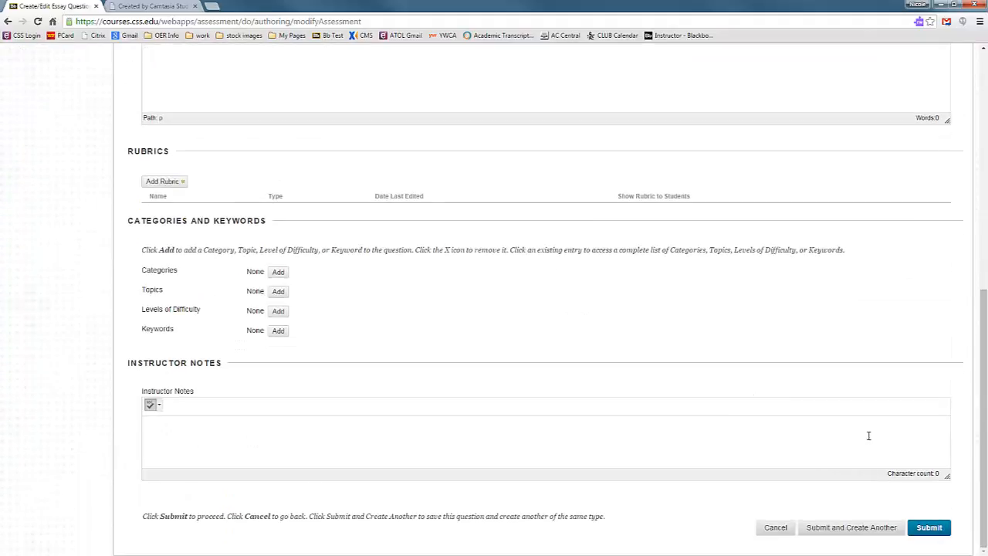
{"action": "left_click", "coordinate": [927, 531]}
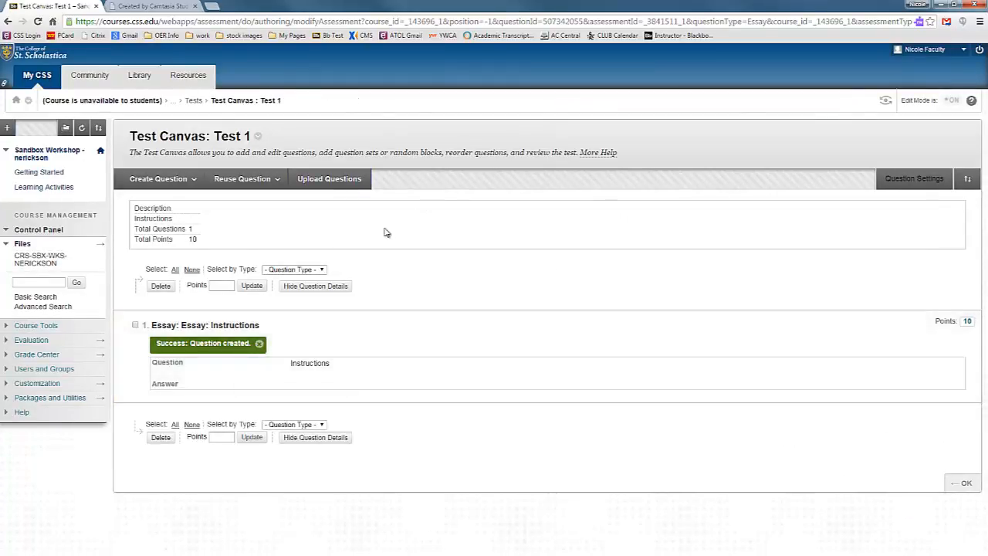
- Finish editing the test's questions and deploy the existing Test 1 to the Learning Activities area
{"action": "left_click", "coordinate": [962, 486]}
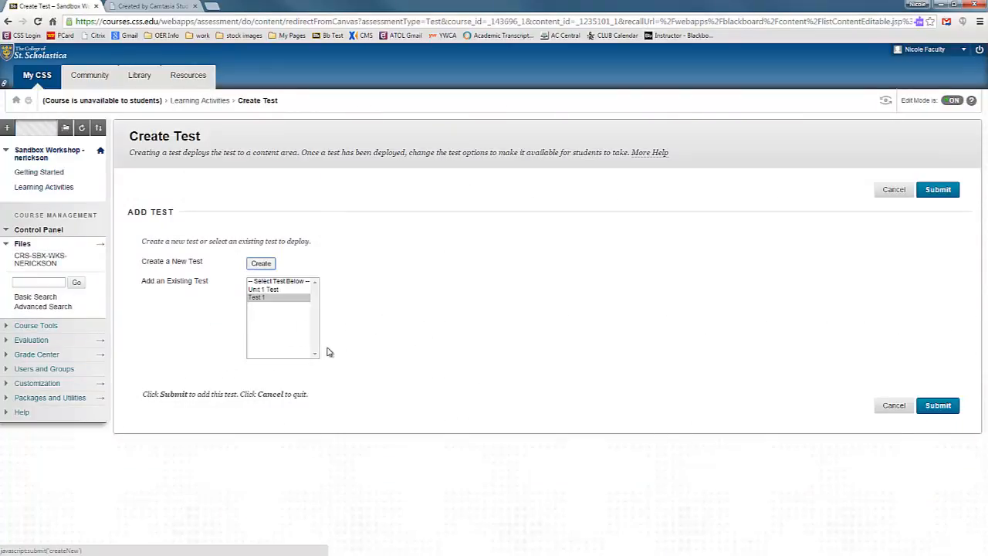
{"action": "left_click", "coordinate": [262, 299]}
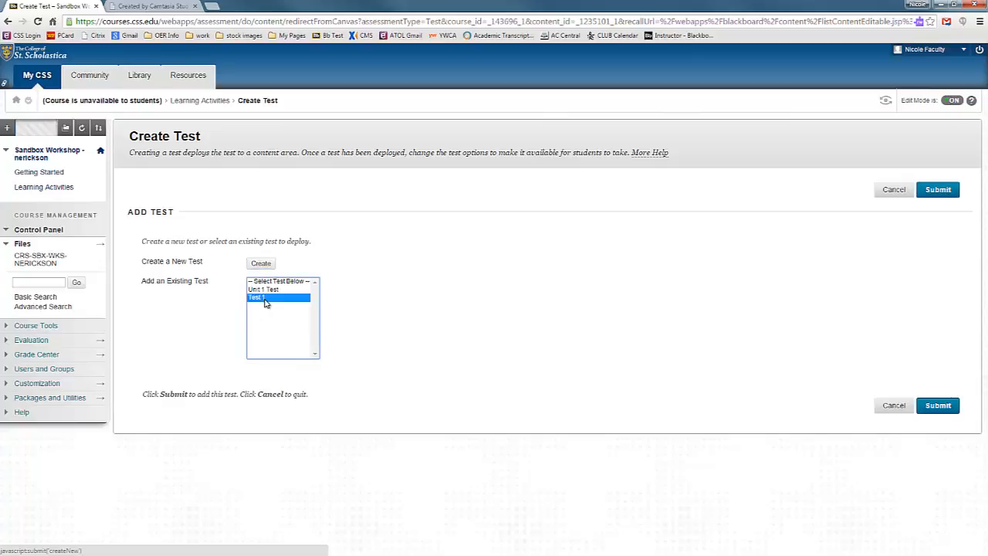
{"action": "left_click", "coordinate": [936, 400]}
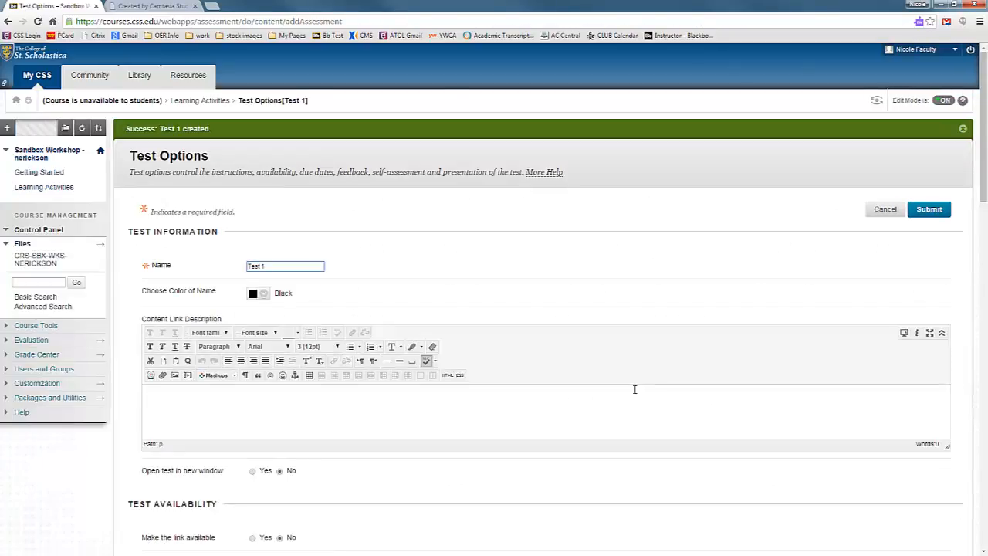
- Make the Test 1 link available to students and turn on its Display After date restriction
{"action": "scroll", "coordinate": [535, 369], "scroll_direction": "down", "scroll_amount": 2}
{"action": "scroll", "coordinate": [324, 321], "scroll_direction": "down", "scroll_amount": 1}
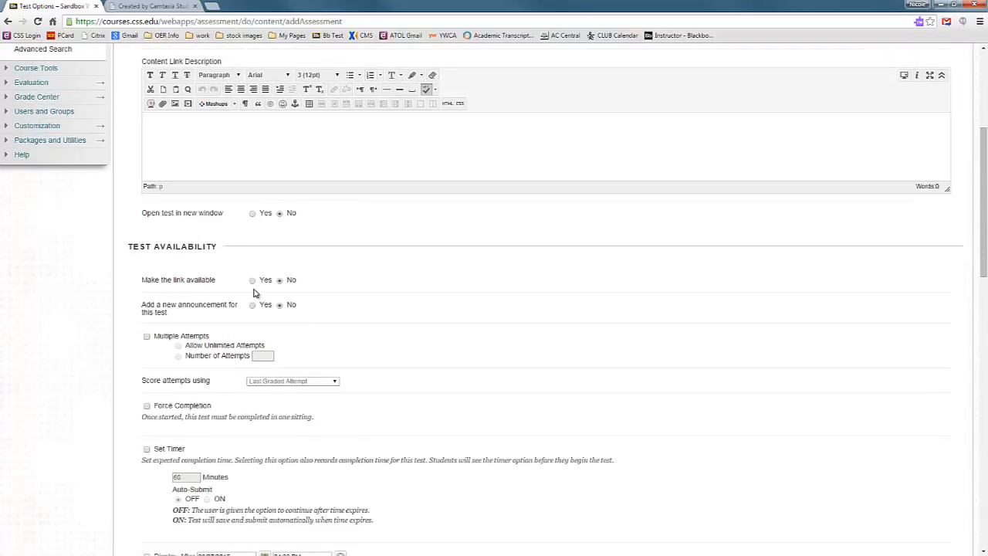
{"action": "left_click", "coordinate": [251, 281]}
{"action": "scroll", "coordinate": [352, 346], "scroll_direction": "down", "scroll_amount": 2}
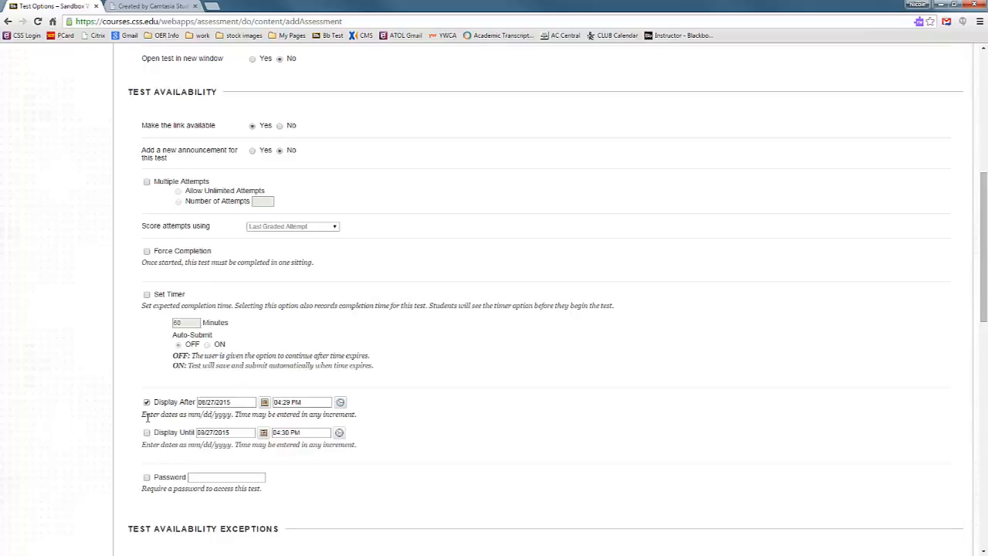
{"action": "left_click", "coordinate": [146, 402]}
{"action": "scroll", "coordinate": [739, 338], "scroll_direction": "down", "scroll_amount": 5}
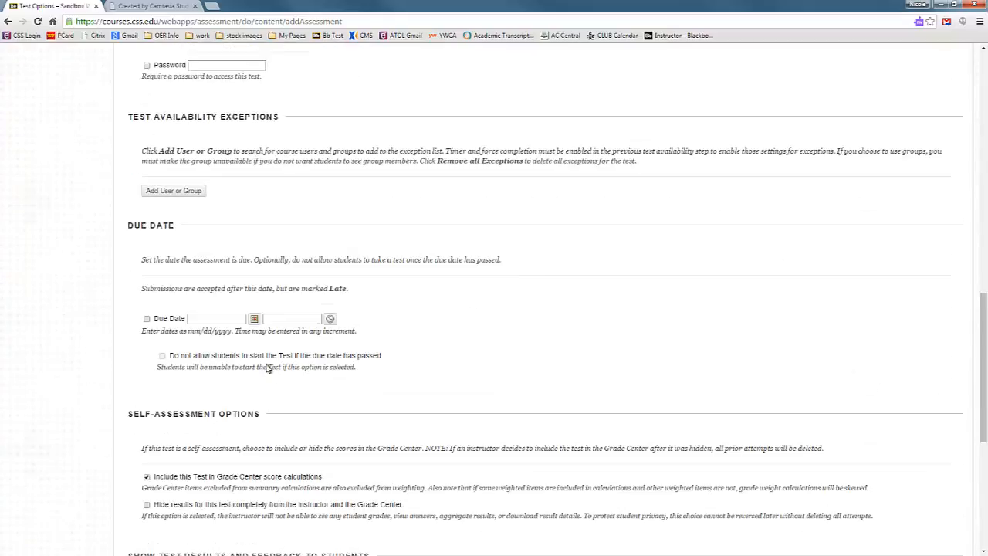
- Enable a due date for Test 1, choose the date from the calendar, and submit the test options
{"action": "left_click", "coordinate": [146, 319]}
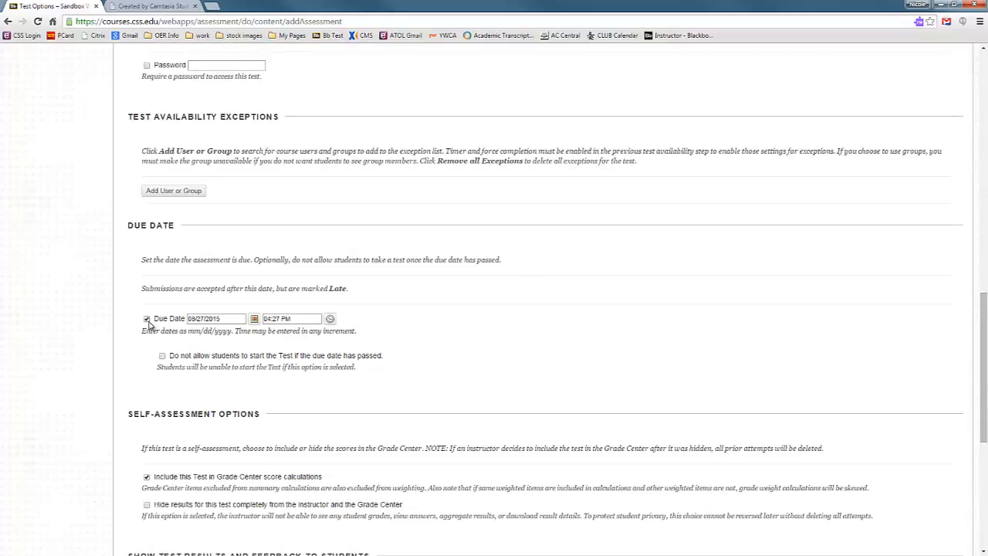
{"action": "left_click", "coordinate": [254, 319]}
{"action": "left_click", "coordinate": [269, 301]}
{"action": "scroll", "coordinate": [727, 349], "scroll_direction": "down", "scroll_amount": 3}
{"action": "scroll", "coordinate": [726, 349], "scroll_direction": "down", "scroll_amount": 2}
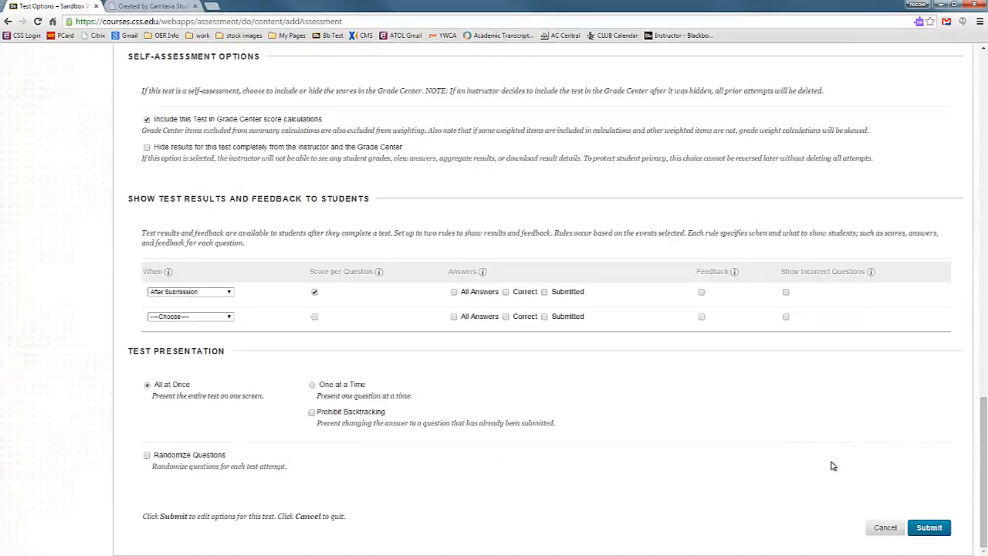
{"action": "left_click", "coordinate": [928, 527]}
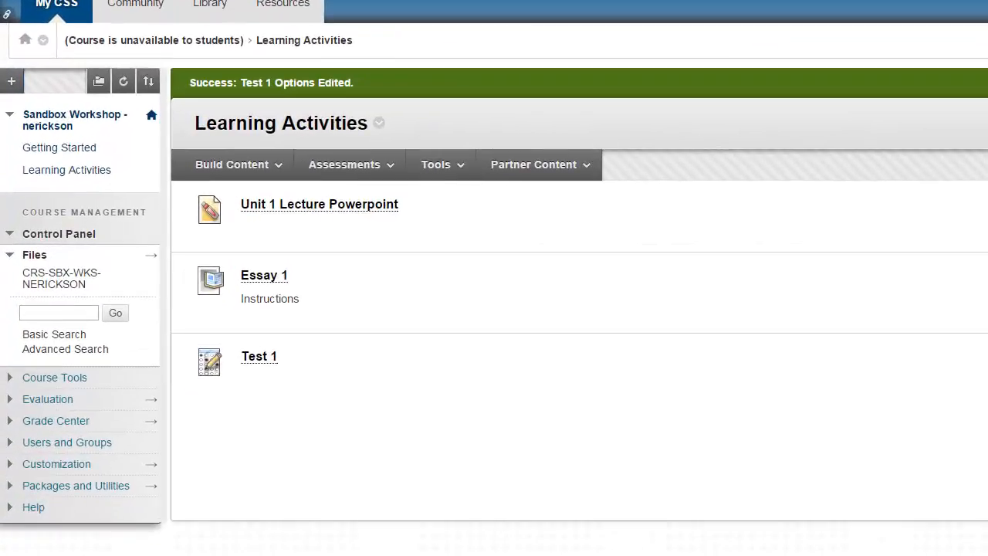
- Add a tool link of type Announcements named "Announcement" to the course menu and make it available to users
{"action": "left_click", "coordinate": [232, 164]}
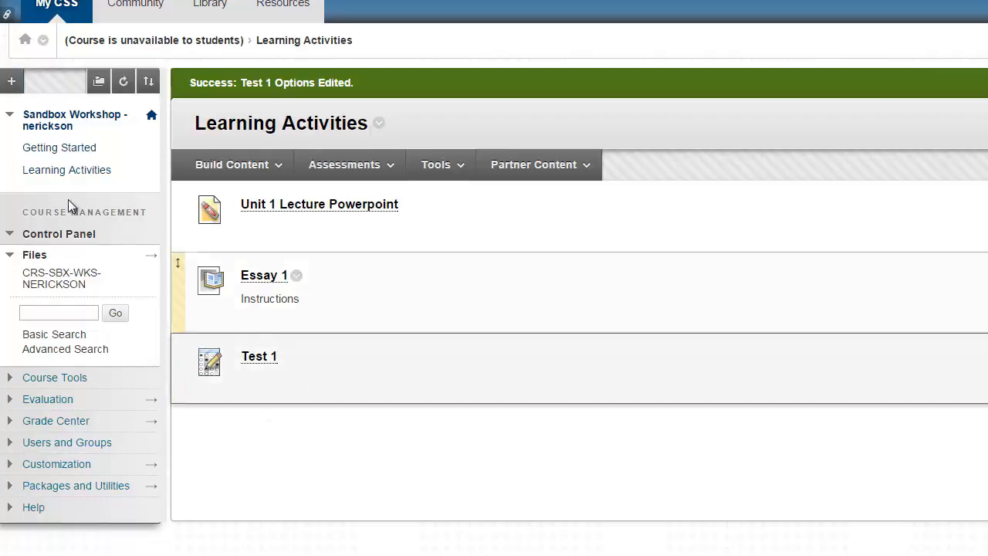
{"action": "left_click", "coordinate": [12, 81]}
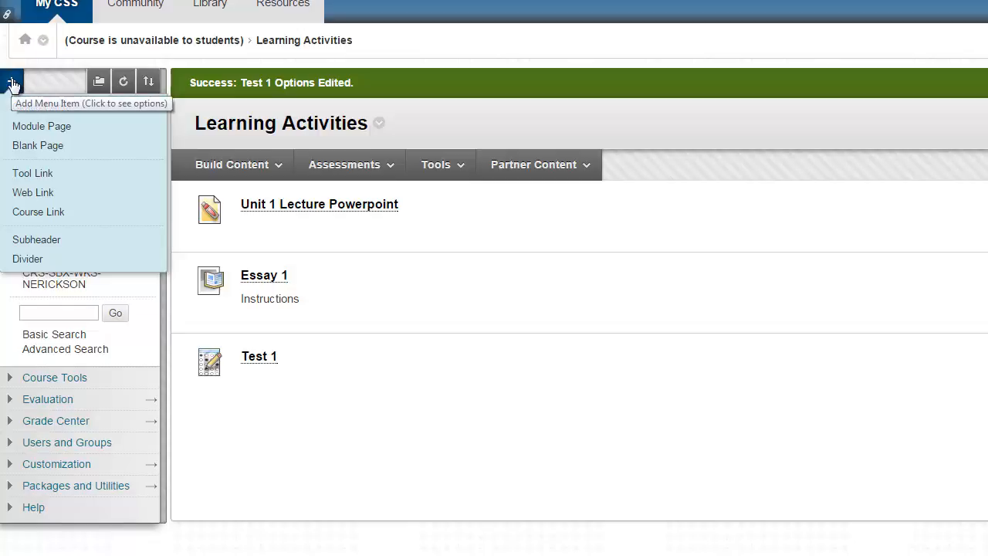
{"action": "left_click", "coordinate": [12, 82]}
{"action": "left_click", "coordinate": [10, 81]}
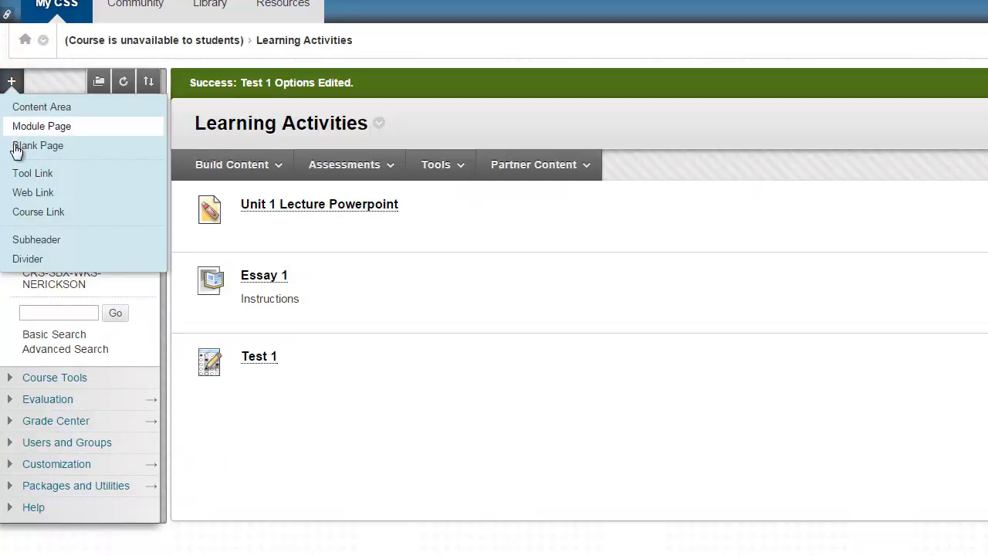
{"action": "left_click", "coordinate": [99, 172]}
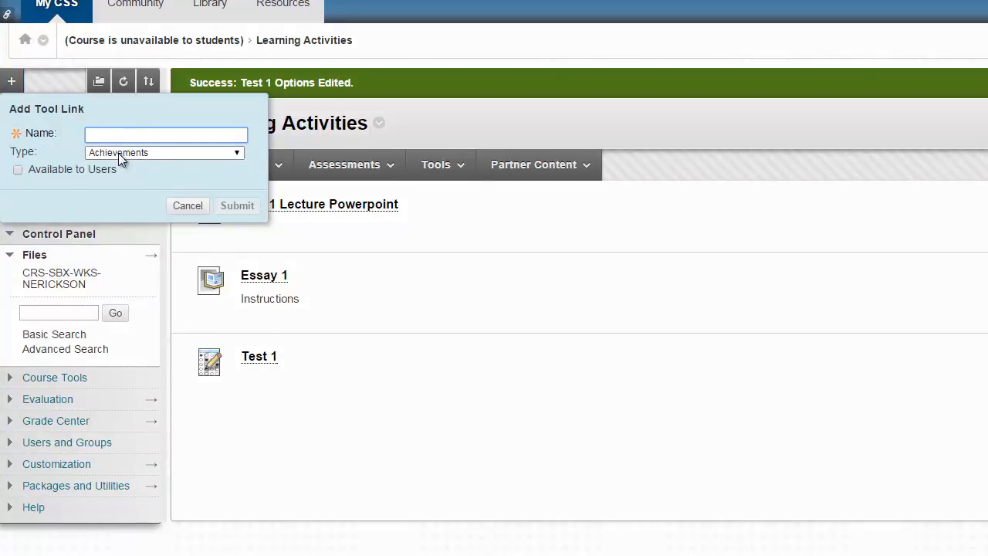
{"action": "left_click", "coordinate": [118, 153]}
{"action": "left_click", "coordinate": [122, 177]}
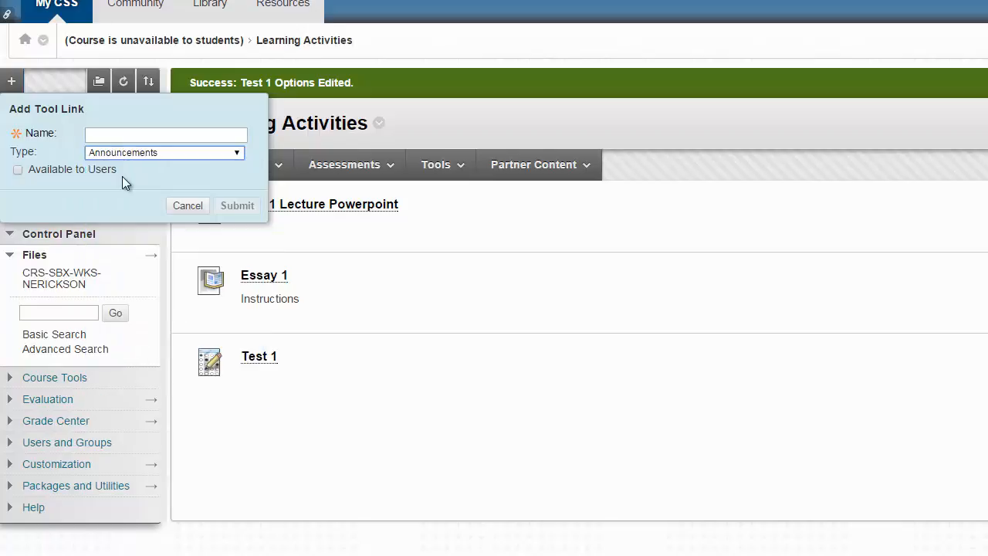
{"action": "left_click", "coordinate": [139, 136]}
{"action": "type", "text": "A"}
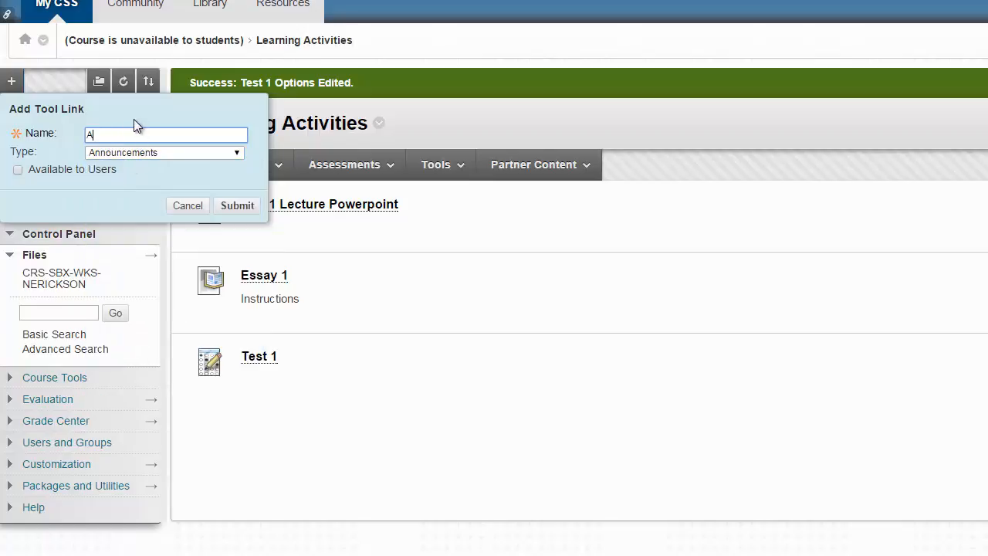
{"action": "type", "text": "nnouncement"}
{"action": "left_click", "coordinate": [66, 167]}
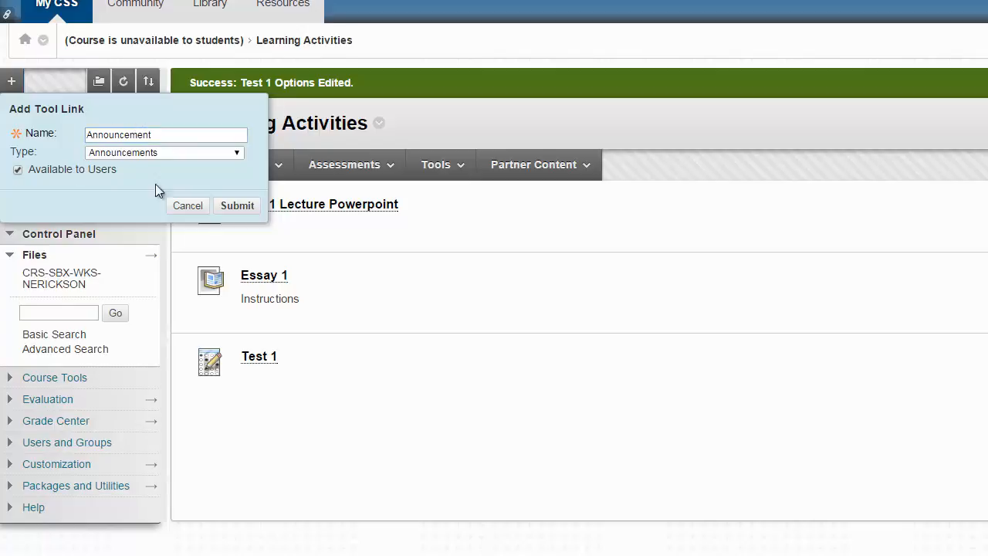
{"action": "left_click", "coordinate": [231, 211]}
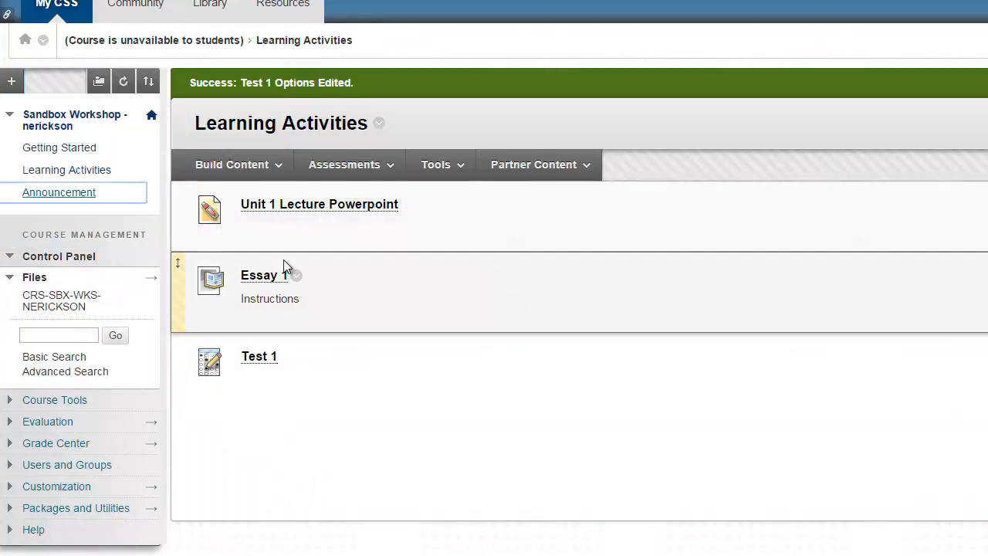
- Create a new announcement from the Announcement link with the subject "Day 1 - Welcome to the Course"
{"action": "left_click", "coordinate": [46, 194]}
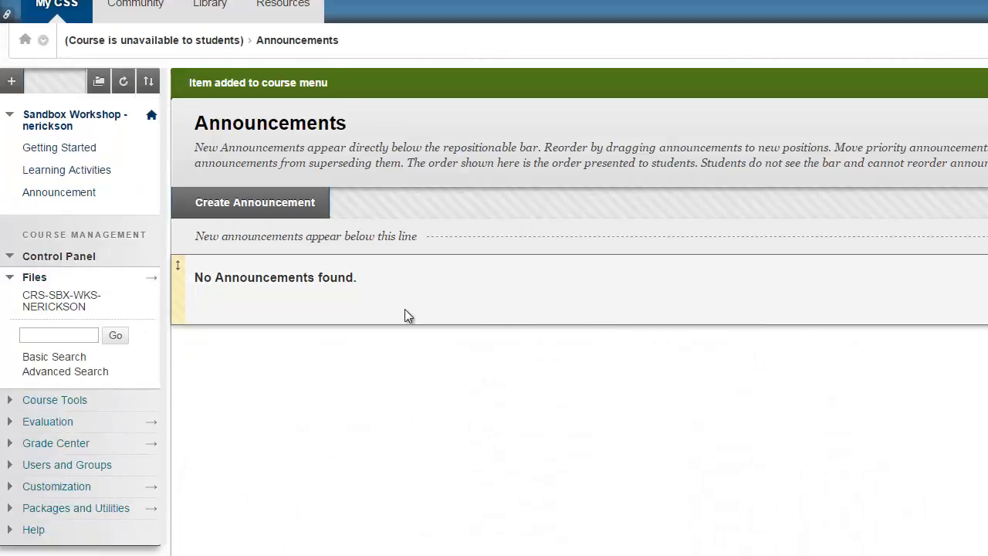
{"action": "left_click", "coordinate": [269, 207]}
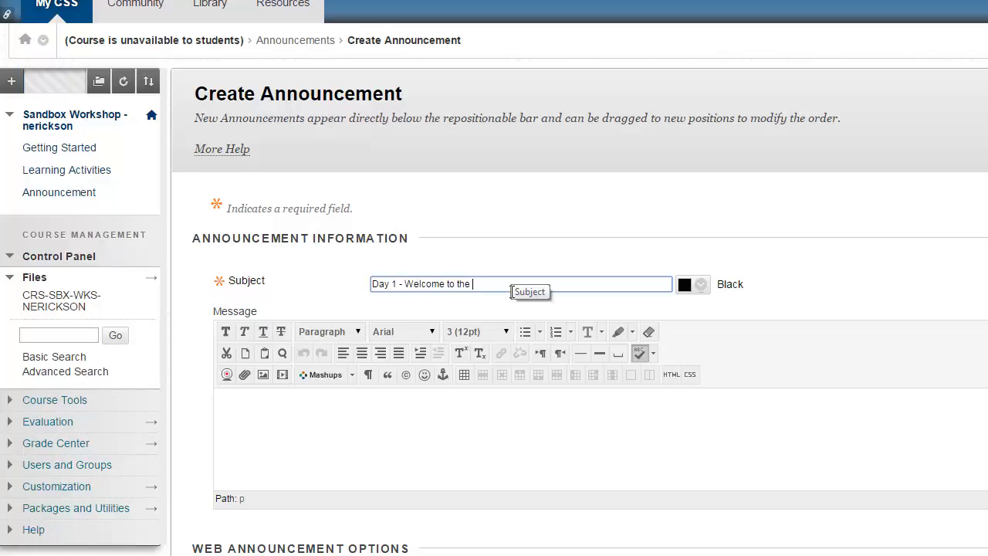
{"action": "left_click", "coordinate": [558, 421]}
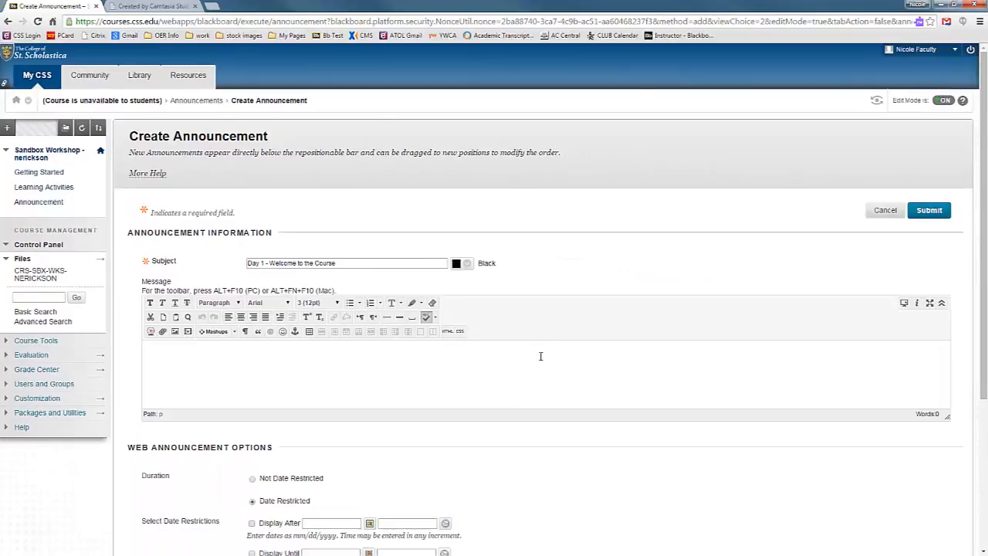
- Set the announcement's duration to Not Date Restricted and choose to email a copy of it immediately
{"action": "scroll", "coordinate": [541, 356], "scroll_direction": "down", "scroll_amount": 2}
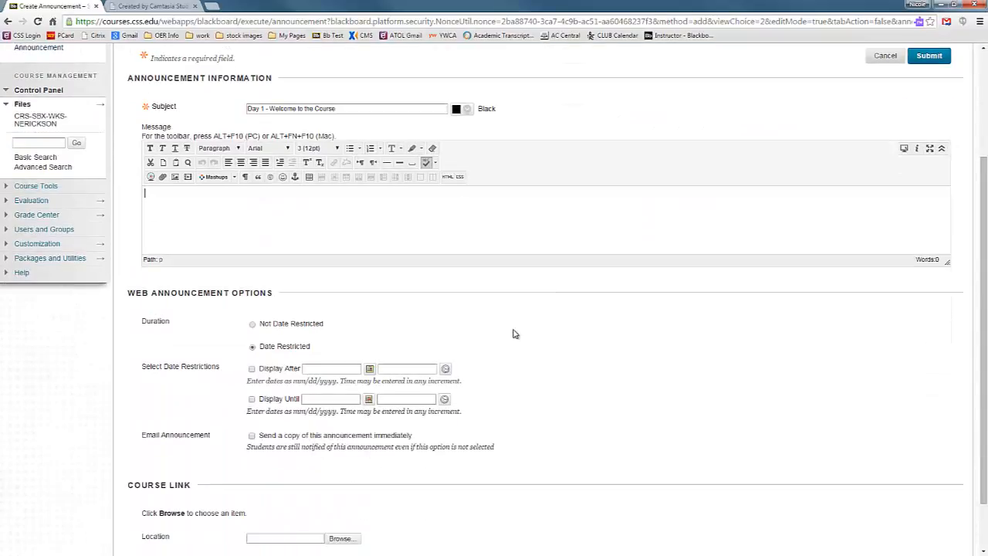
{"action": "left_click", "coordinate": [253, 325]}
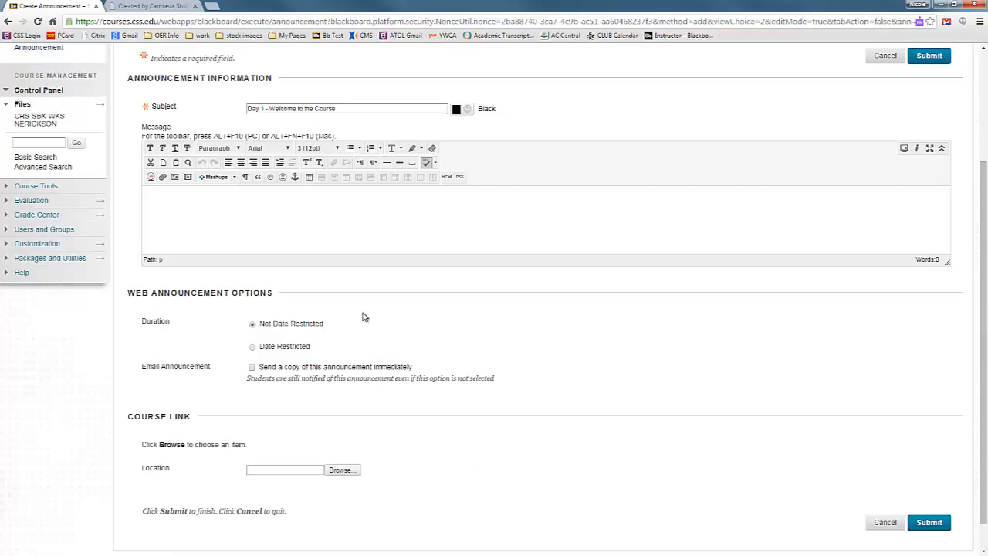
{"action": "scroll", "coordinate": [381, 322], "scroll_direction": "down", "scroll_amount": 1}
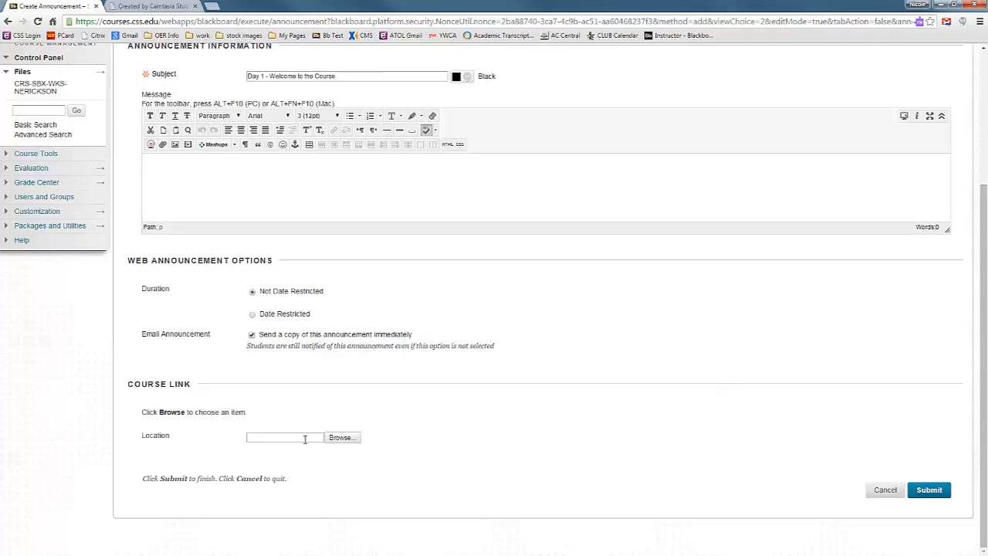
- Link the announcement to the Getting Started area and submit it
{"action": "left_click", "coordinate": [340, 436]}
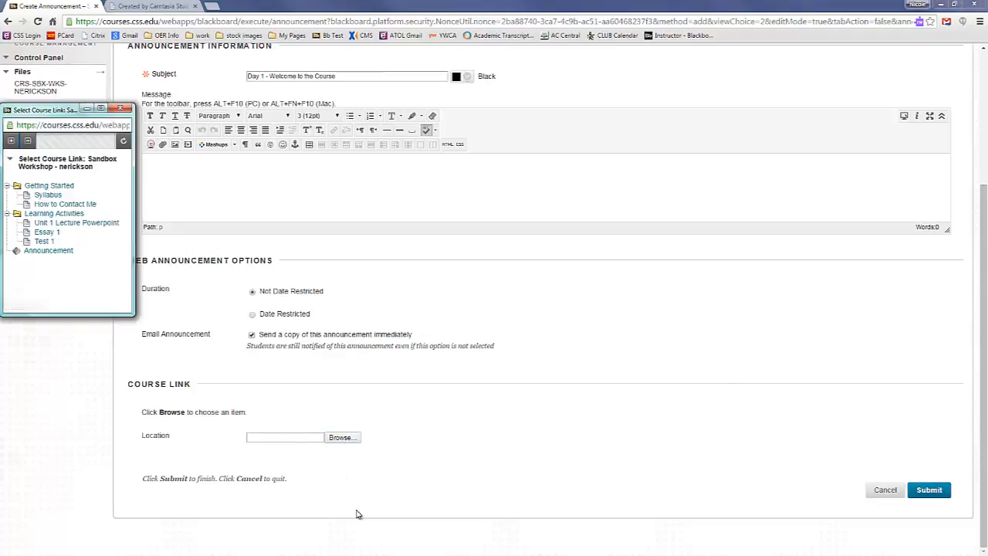
{"action": "left_click", "coordinate": [46, 187]}
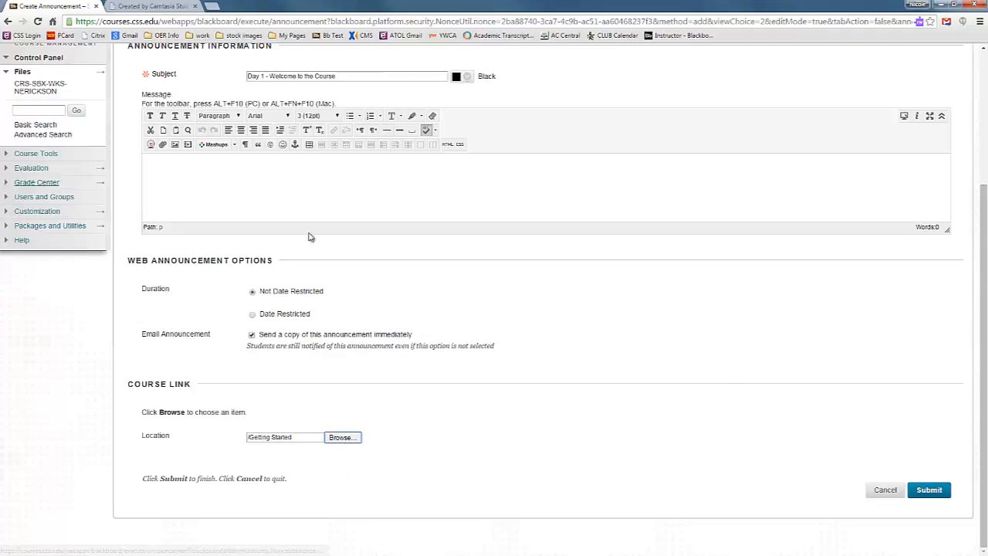
{"action": "left_click", "coordinate": [926, 490]}
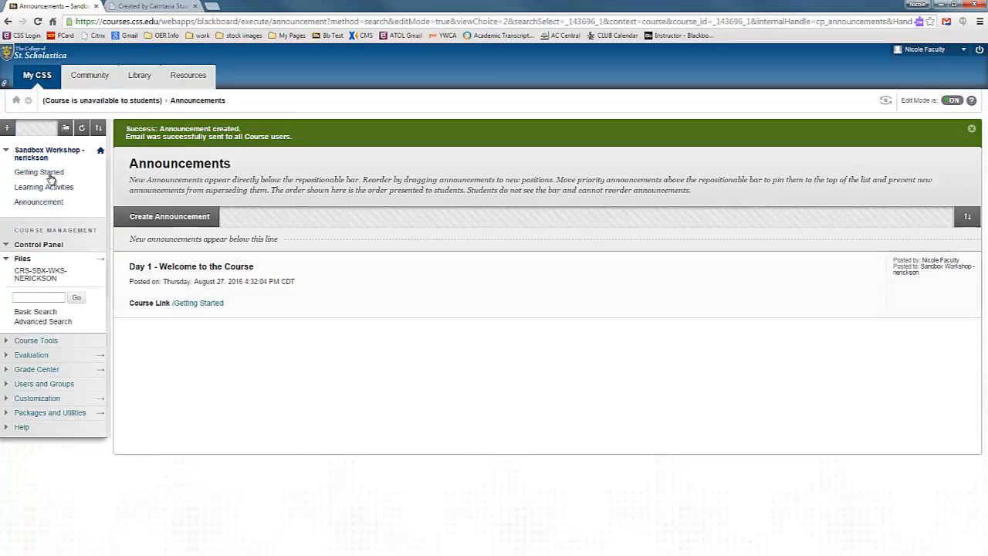
- Add a tool link of type Calendar named "Calendar" to the course menu and open the calendar from it
{"action": "left_click", "coordinate": [7, 128]}
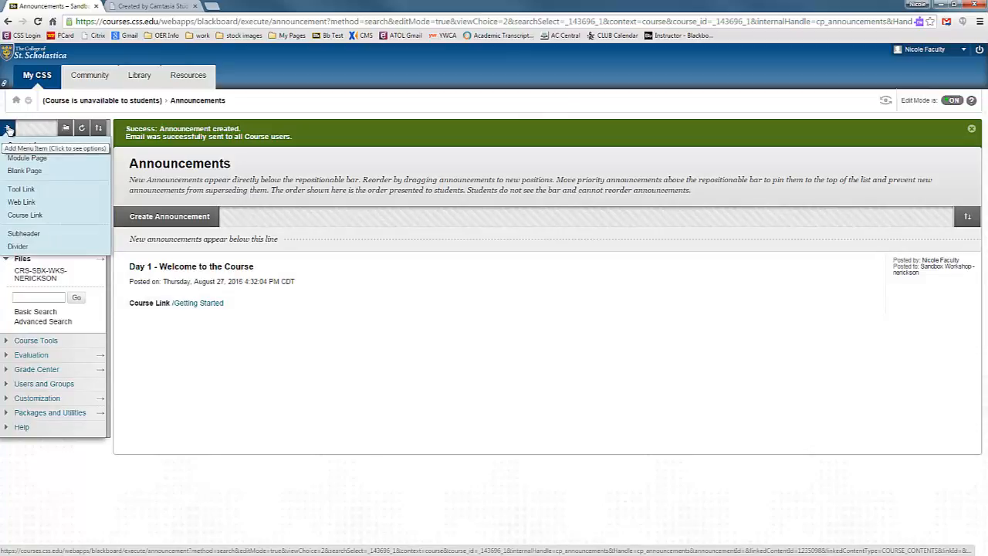
{"action": "left_click", "coordinate": [34, 189]}
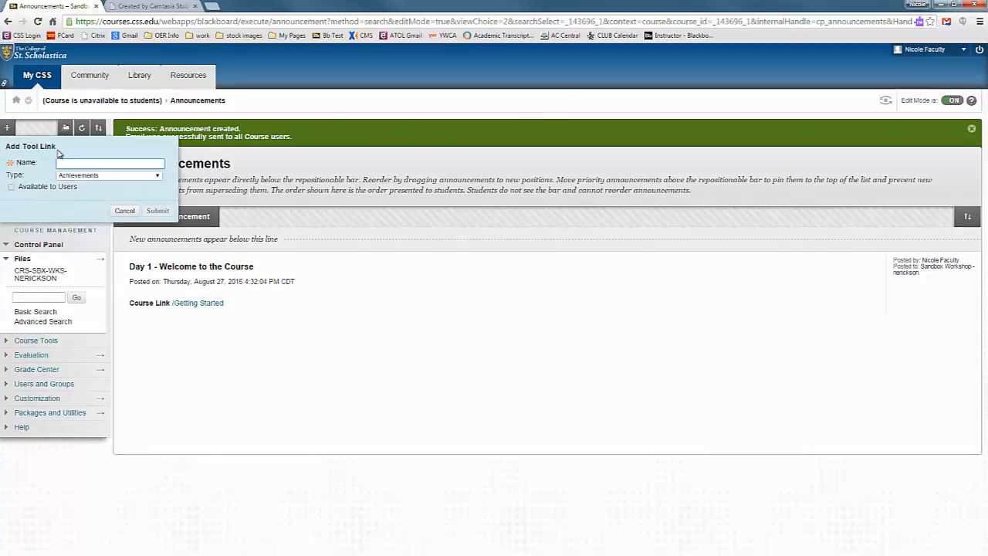
{"action": "type", "text": "Calendar"}
{"action": "left_click", "coordinate": [101, 173]}
{"action": "left_click", "coordinate": [85, 223]}
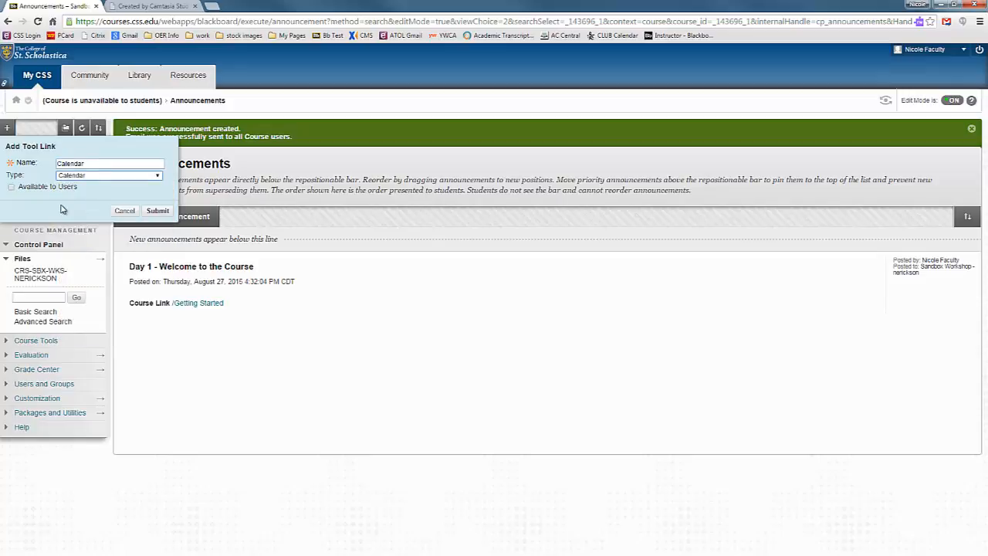
{"action": "left_click", "coordinate": [158, 211]}
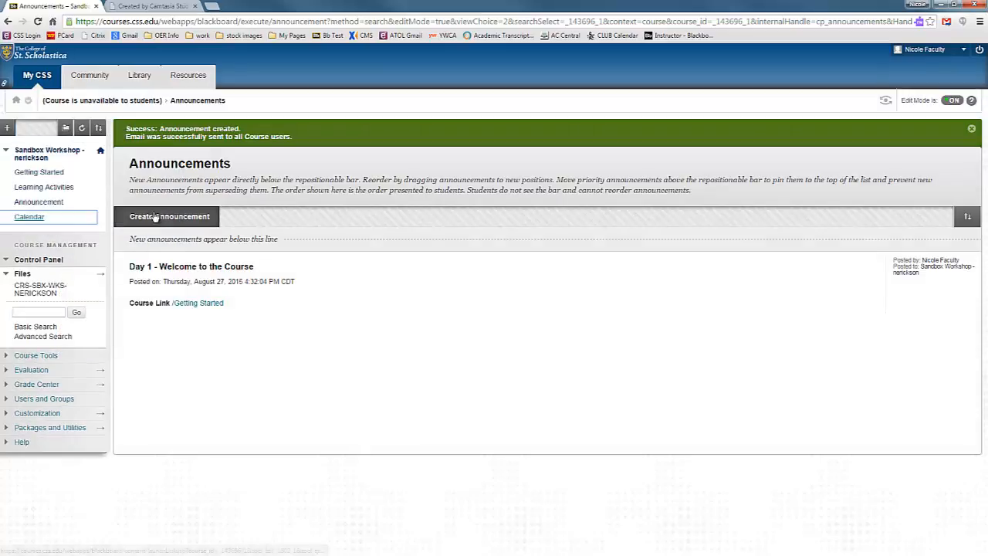
{"action": "left_click", "coordinate": [28, 217]}
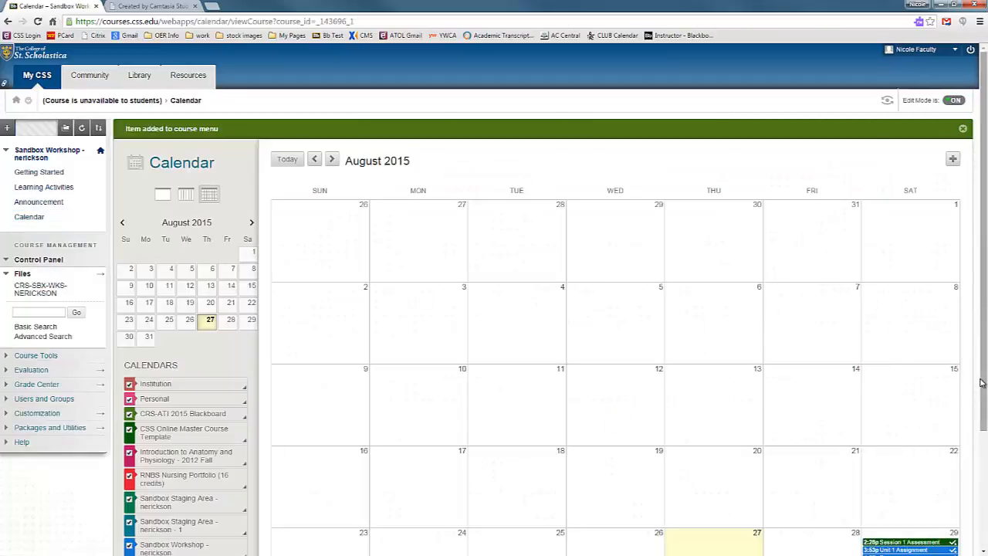
- Add a tool link of type My Grades named "Course Grades" to the course menu and make it available to users
{"action": "left_click", "coordinate": [7, 128]}
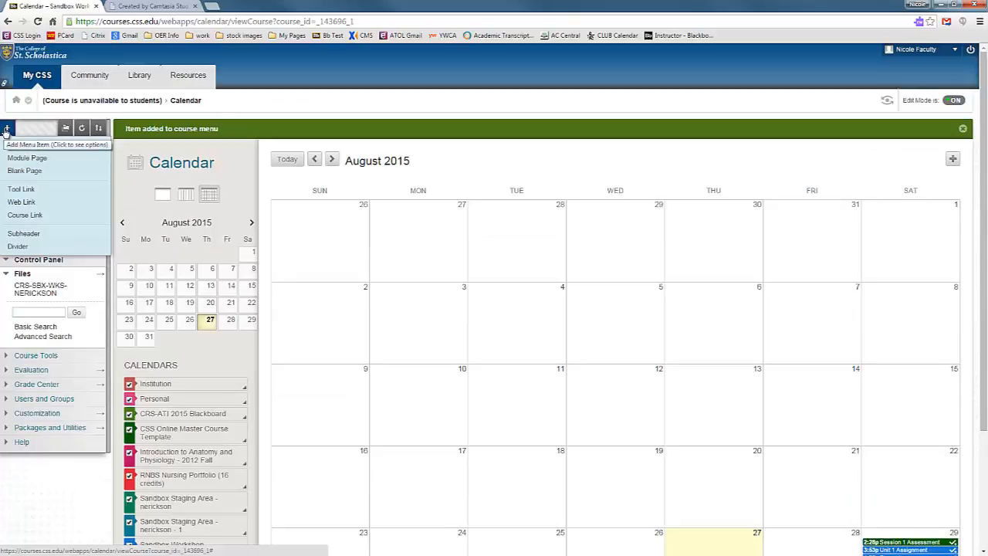
{"action": "left_click", "coordinate": [21, 189]}
{"action": "left_click", "coordinate": [67, 176]}
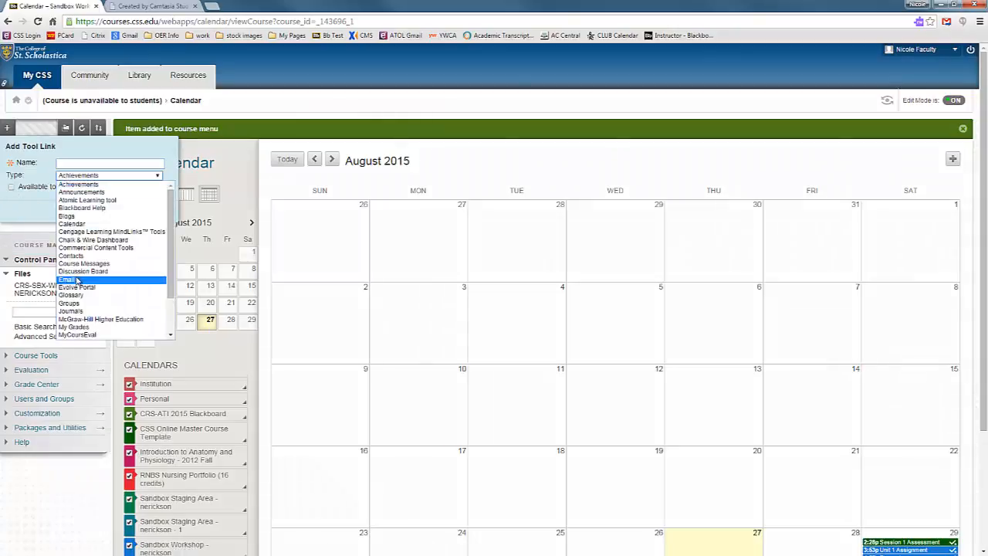
{"action": "scroll", "coordinate": [78, 270], "scroll_direction": "down", "scroll_amount": 2}
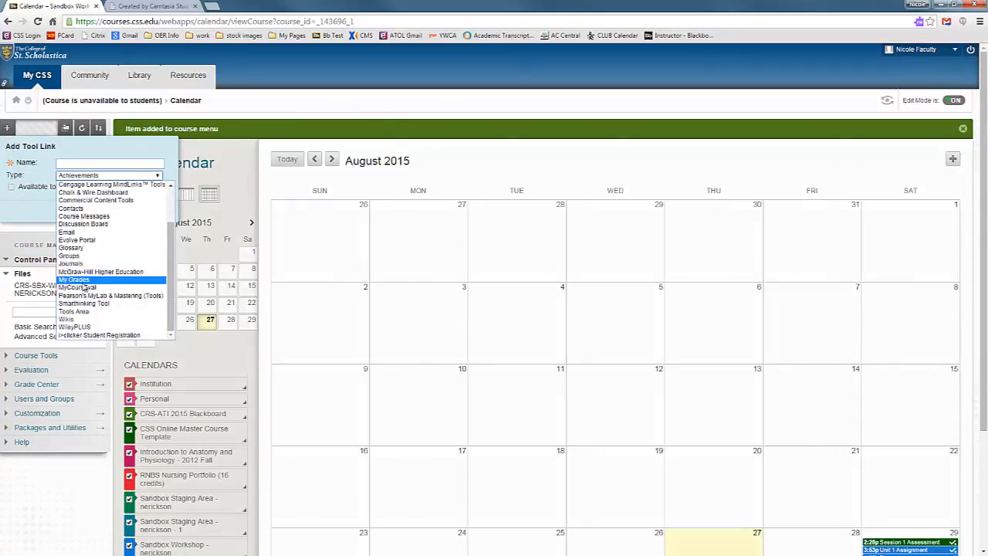
{"action": "left_click", "coordinate": [81, 279]}
{"action": "left_click", "coordinate": [79, 163]}
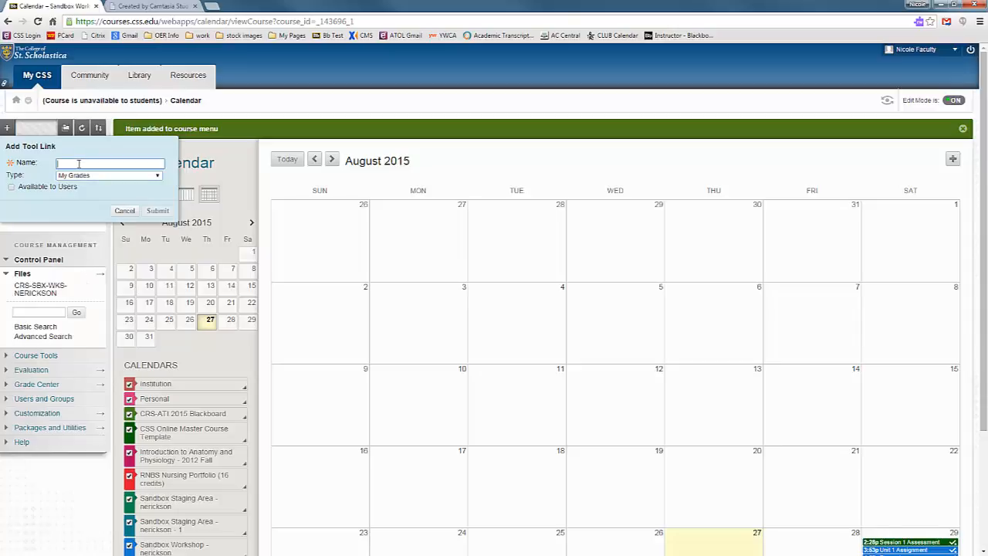
{"action": "type", "text": "Course Grades"}
{"action": "left_click", "coordinate": [44, 196]}
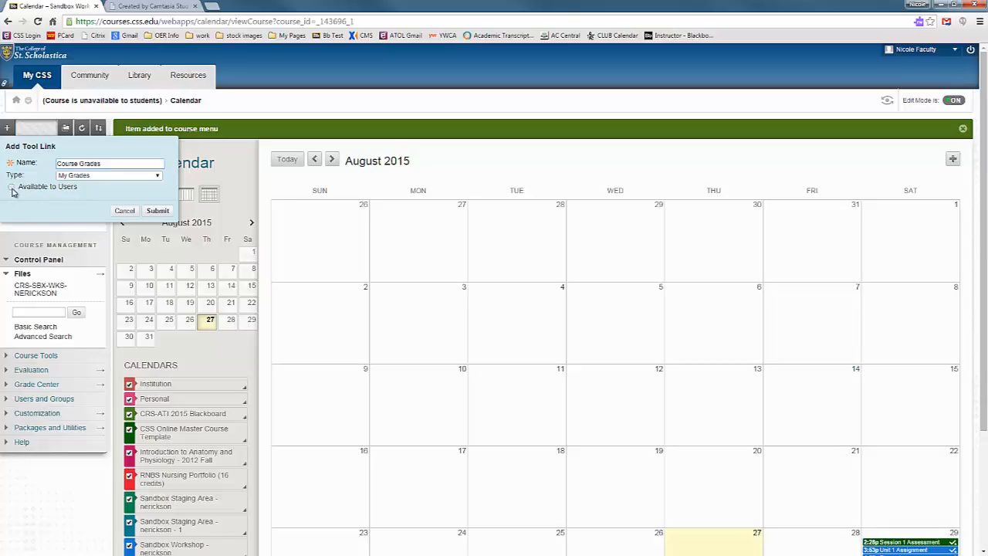
{"action": "left_click", "coordinate": [157, 211]}
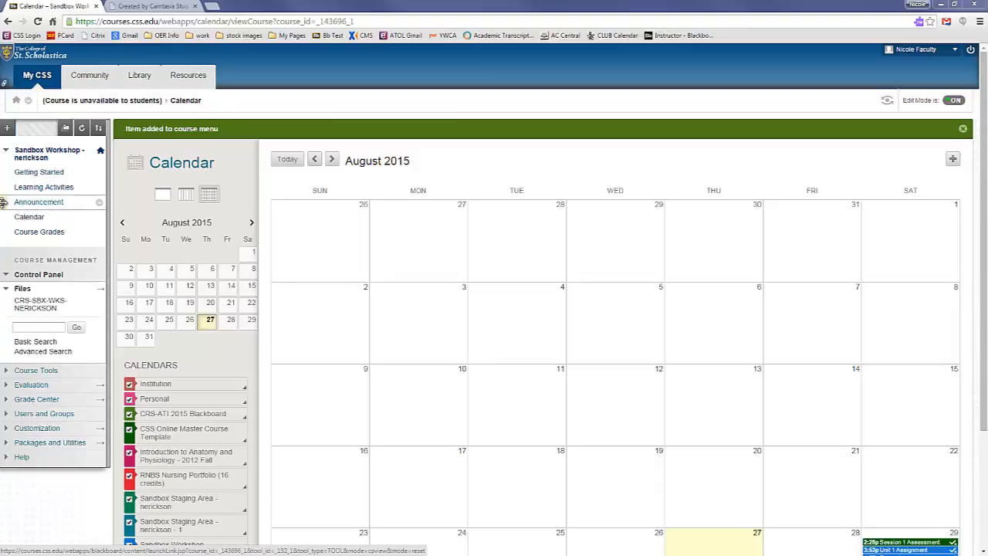
- Move the Announcement link directly above Learning Activities in the course menu
{"action": "left_click_drag", "start_coordinate": [3, 202], "coordinate": [6, 187]}
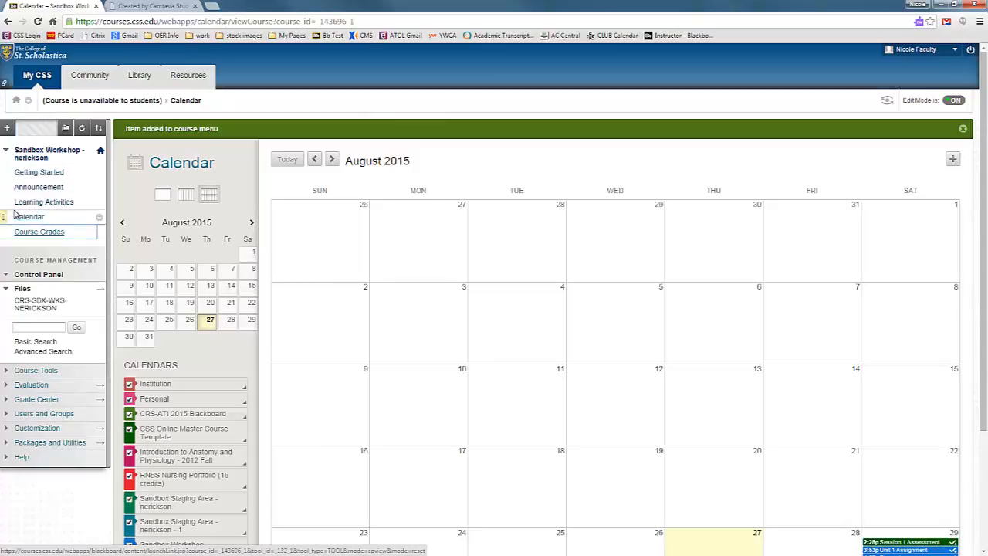
- Move the Calendar link directly above Learning Activities in the course menu
{"action": "left_click_drag", "start_coordinate": [4, 216], "coordinate": [6, 199]}
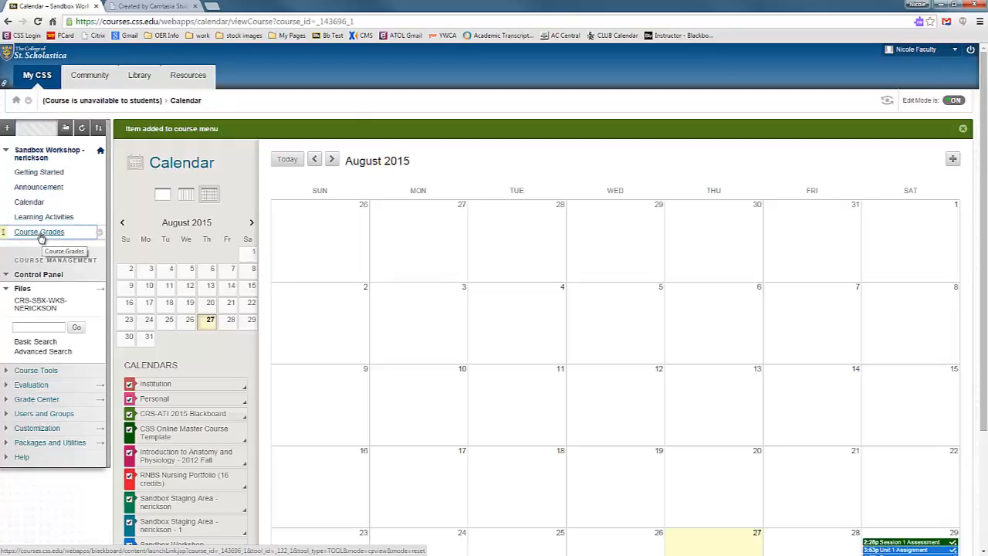
- Create a content folder named "Unit 1" in the Learning Activities area
{"action": "left_click", "coordinate": [61, 219]}
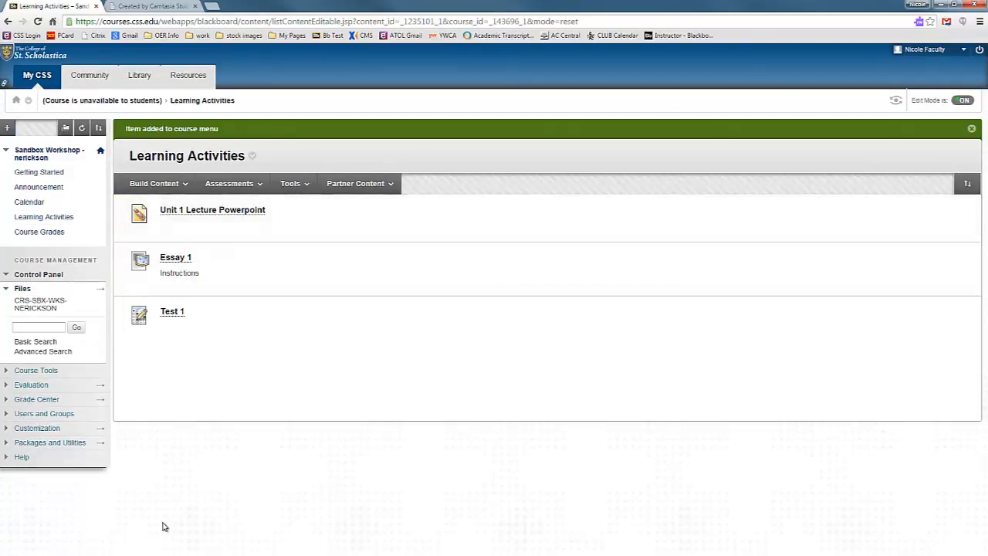
{"action": "left_click", "coordinate": [147, 185]}
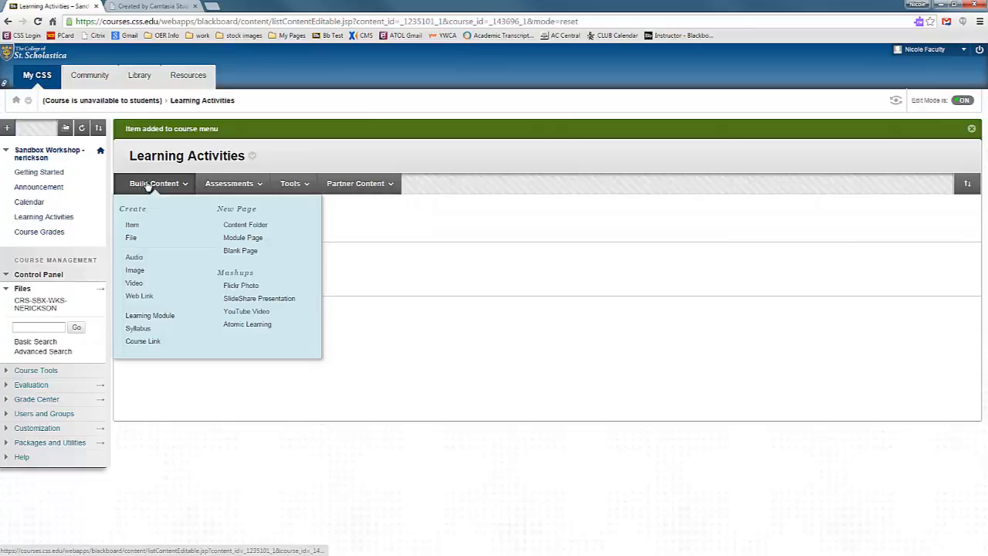
{"action": "left_click", "coordinate": [231, 225]}
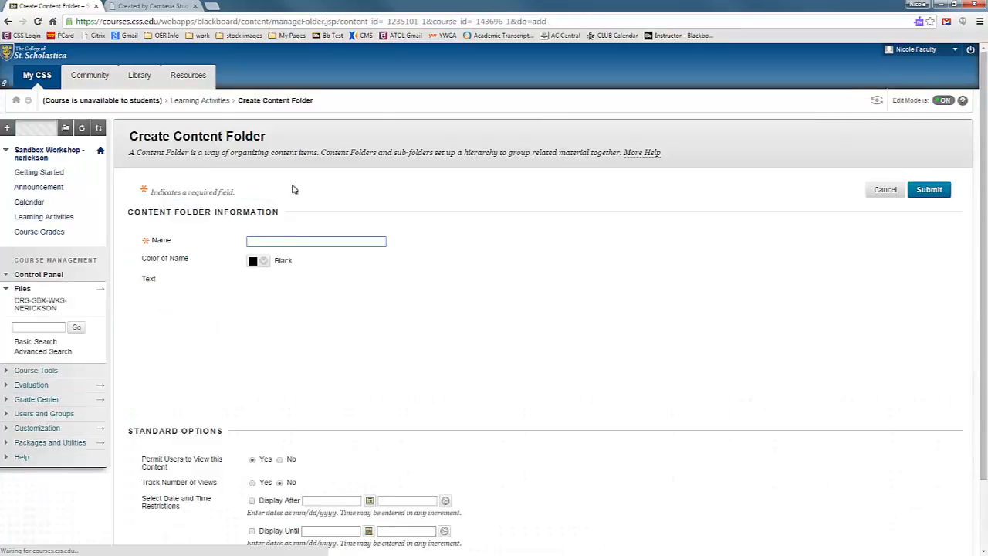
{"action": "type", "text": "Unit 1"}
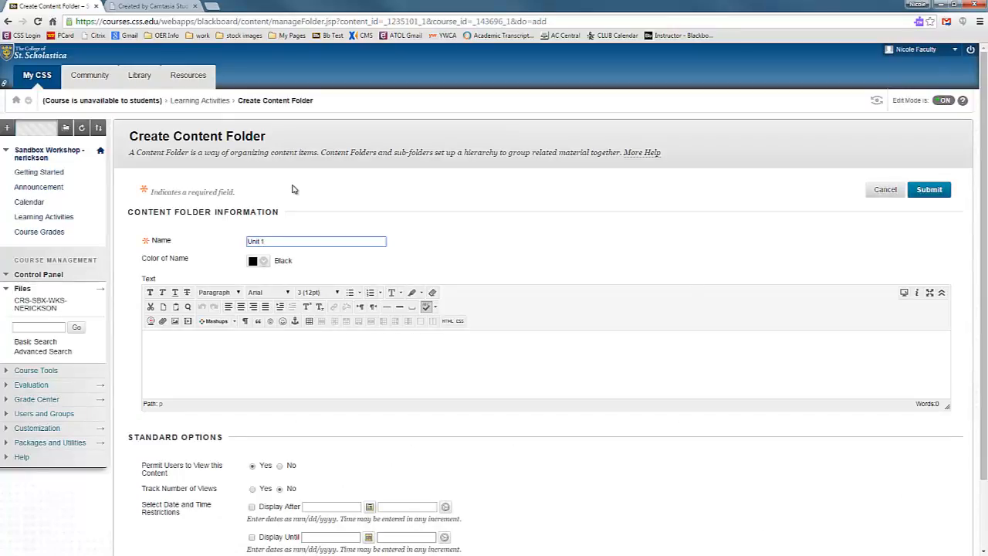
{"action": "left_click", "coordinate": [928, 189]}
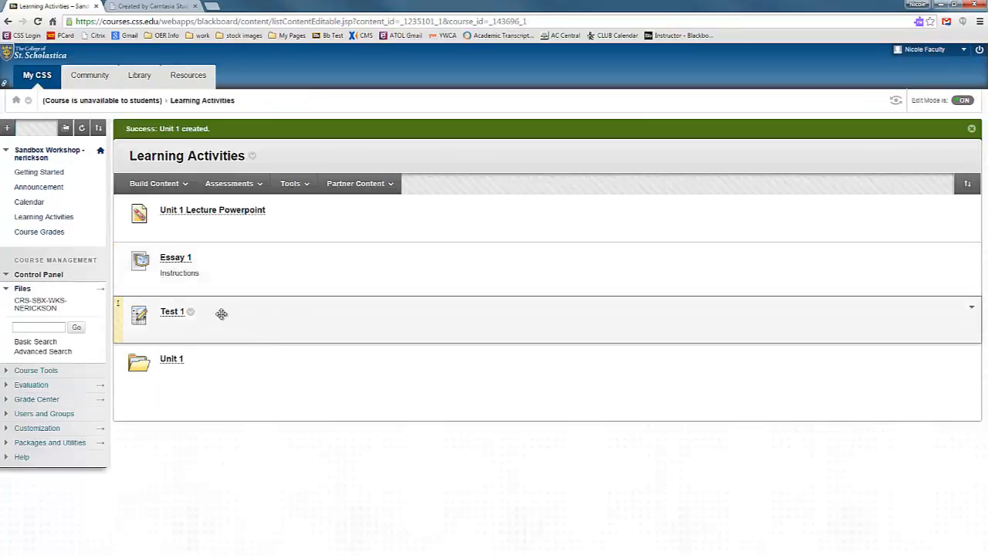
- Move Test 1 into the Unit 1 folder under Learning Activities
{"action": "left_click", "coordinate": [192, 313]}
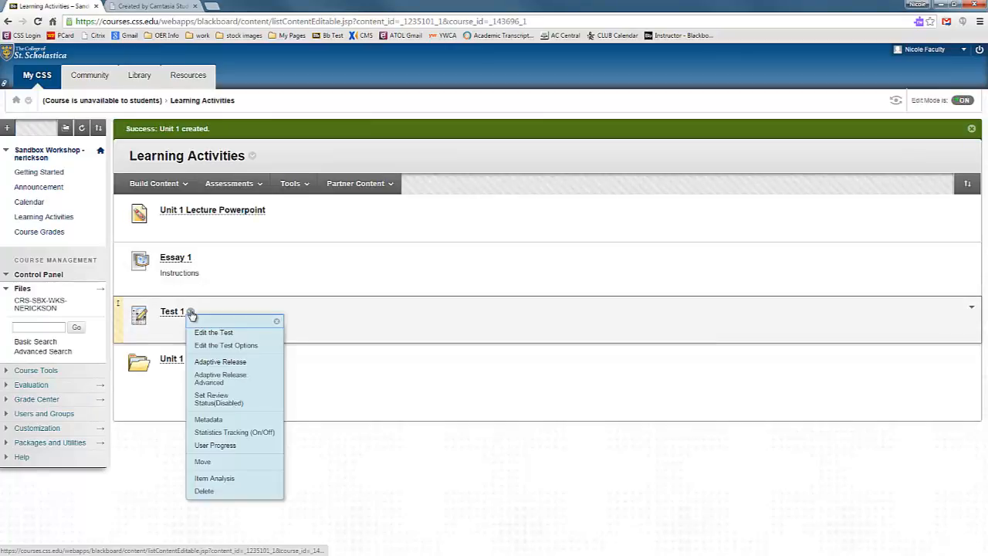
{"action": "left_click", "coordinate": [201, 462]}
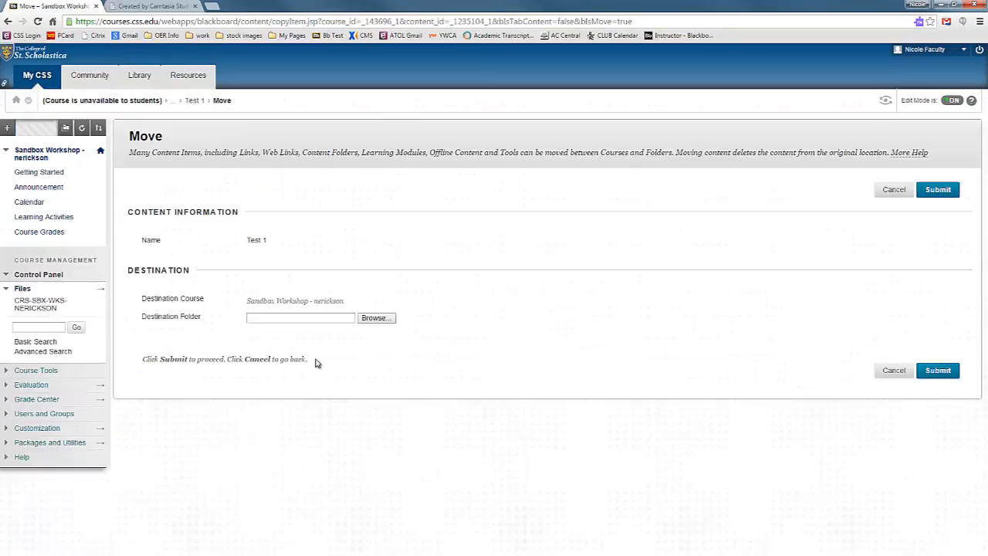
{"action": "left_click", "coordinate": [374, 318]}
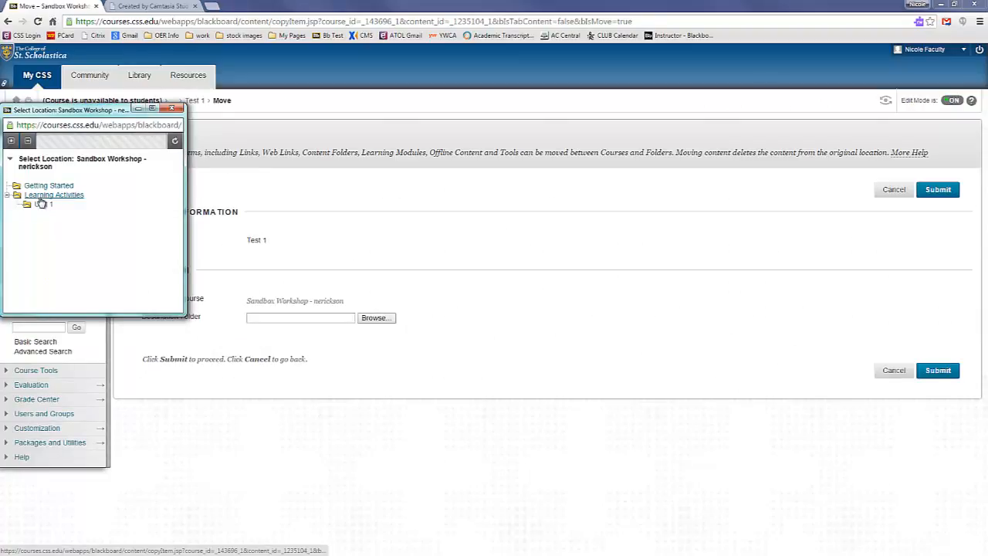
{"action": "left_click", "coordinate": [39, 207]}
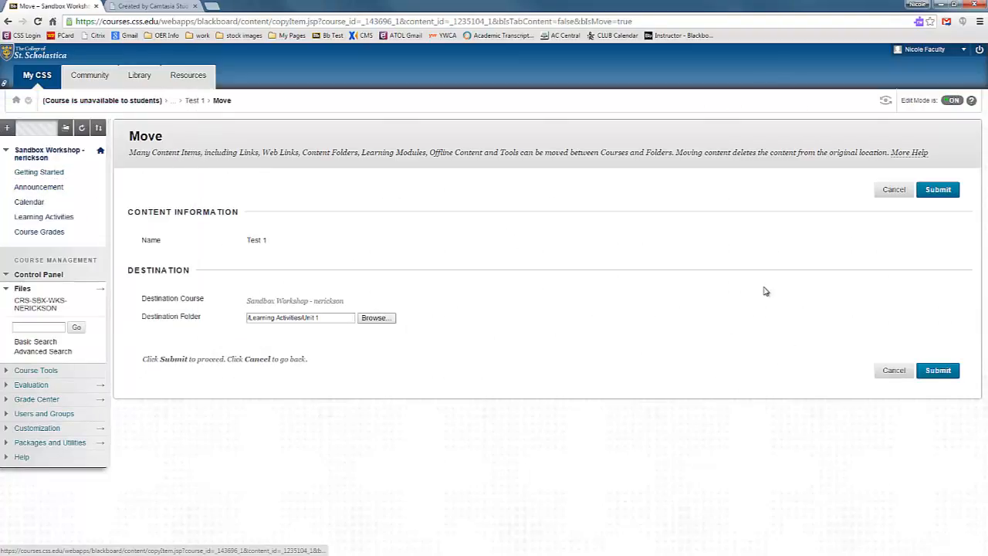
{"action": "left_click", "coordinate": [940, 371]}
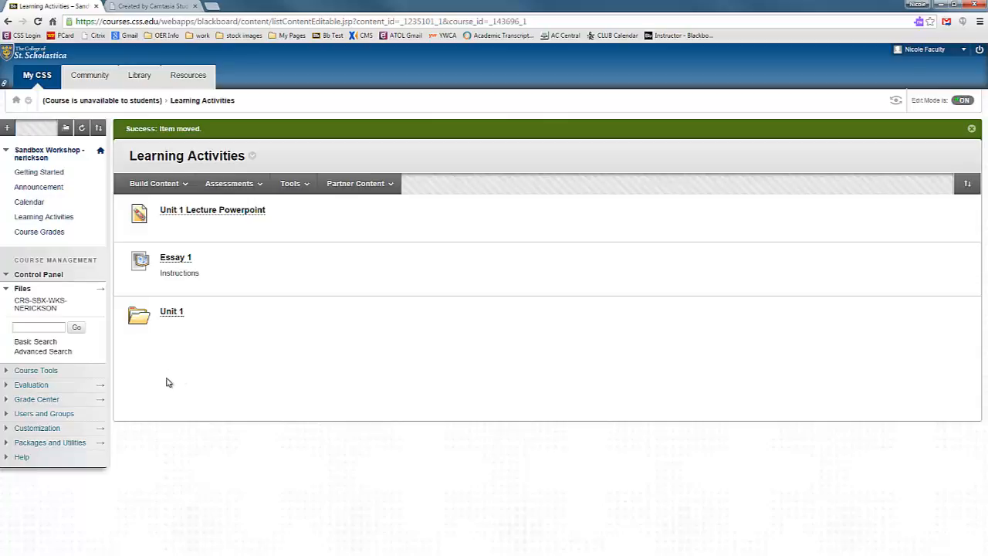
- Set the course entry point to Announcement in the Teaching Style settings and submit the change
{"action": "left_click", "coordinate": [12, 429]}
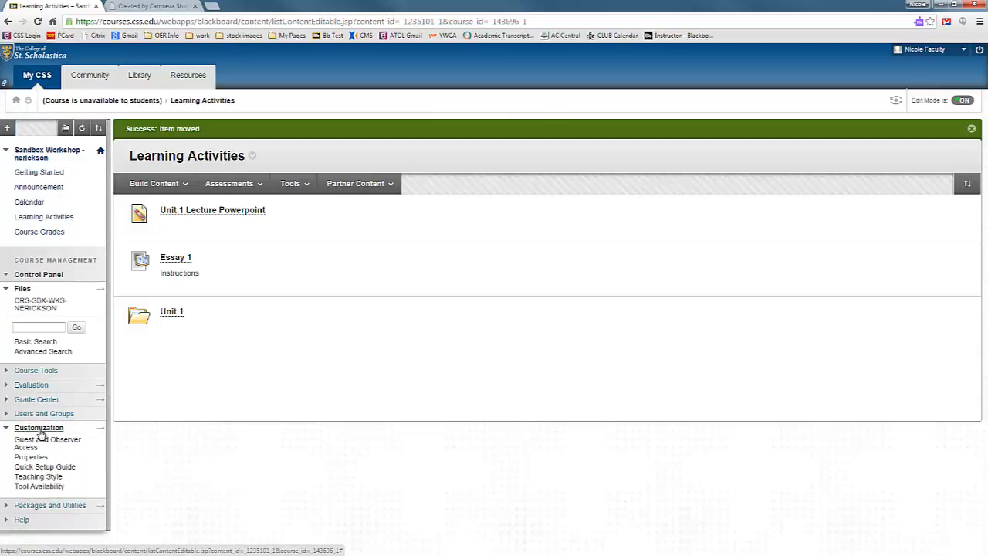
{"action": "left_click", "coordinate": [44, 477]}
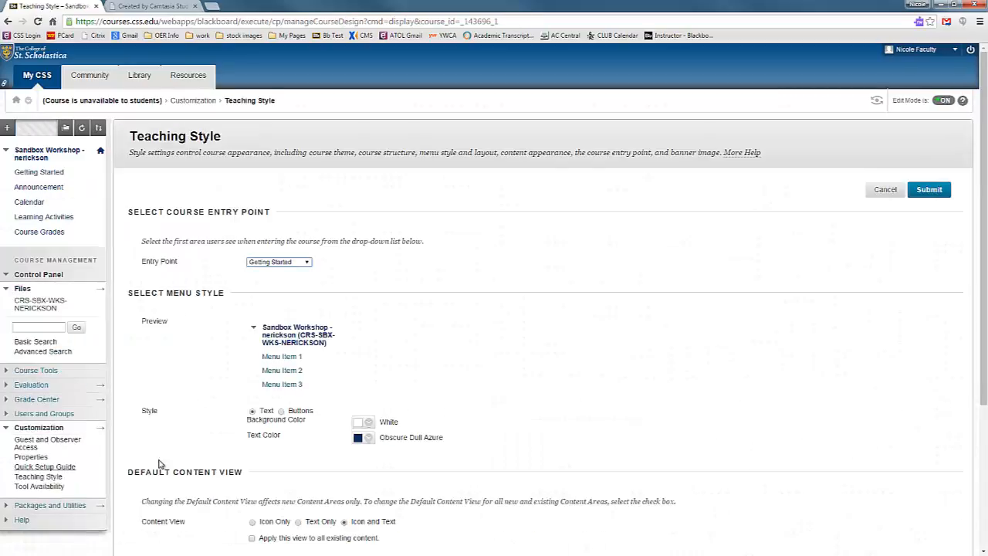
{"action": "left_click", "coordinate": [299, 263]}
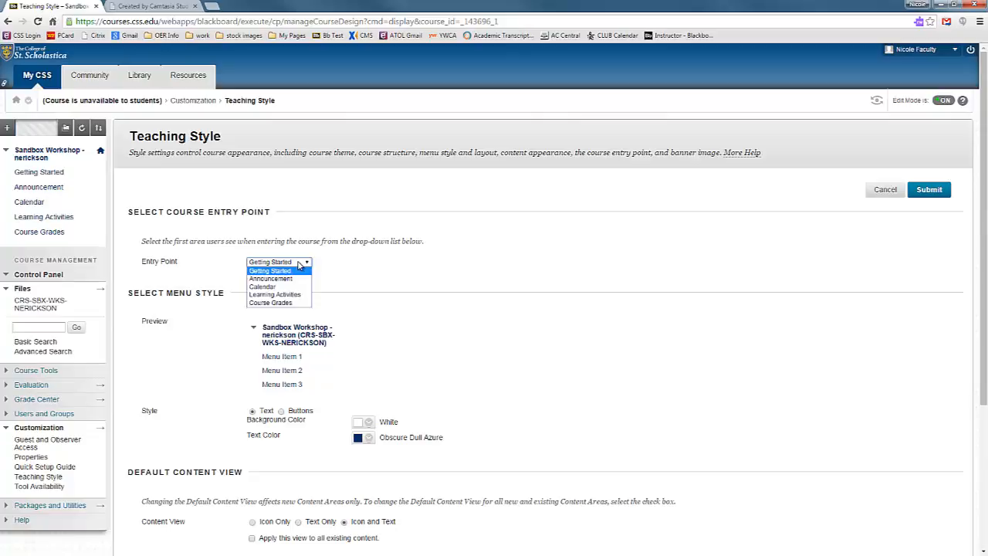
{"action": "left_click", "coordinate": [271, 278]}
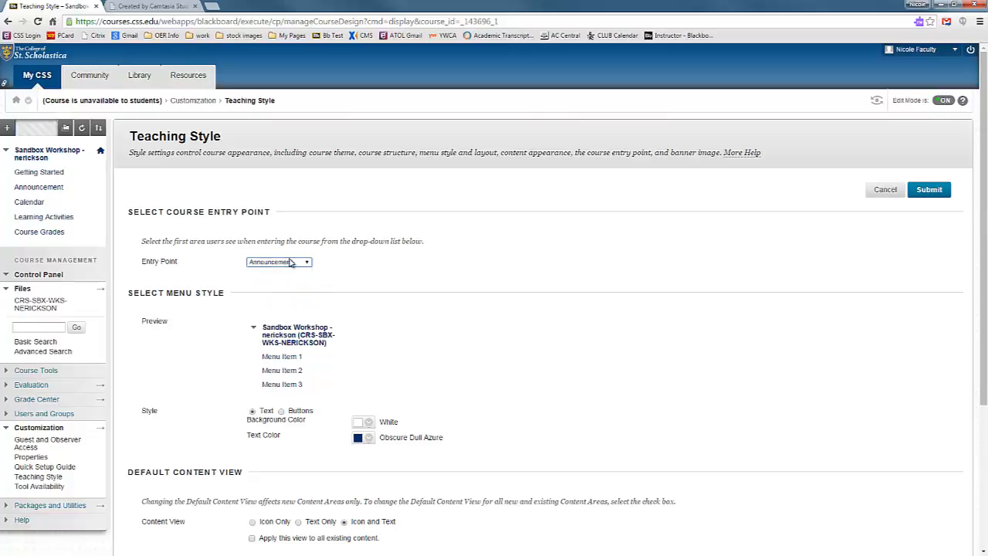
{"action": "left_click", "coordinate": [929, 191]}
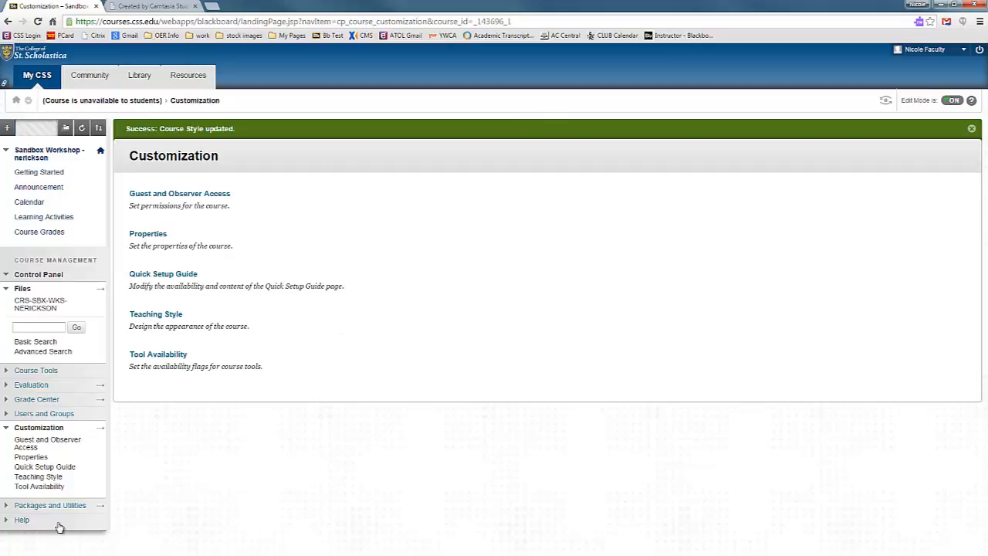
{"action": "left_click", "coordinate": [6, 429]}
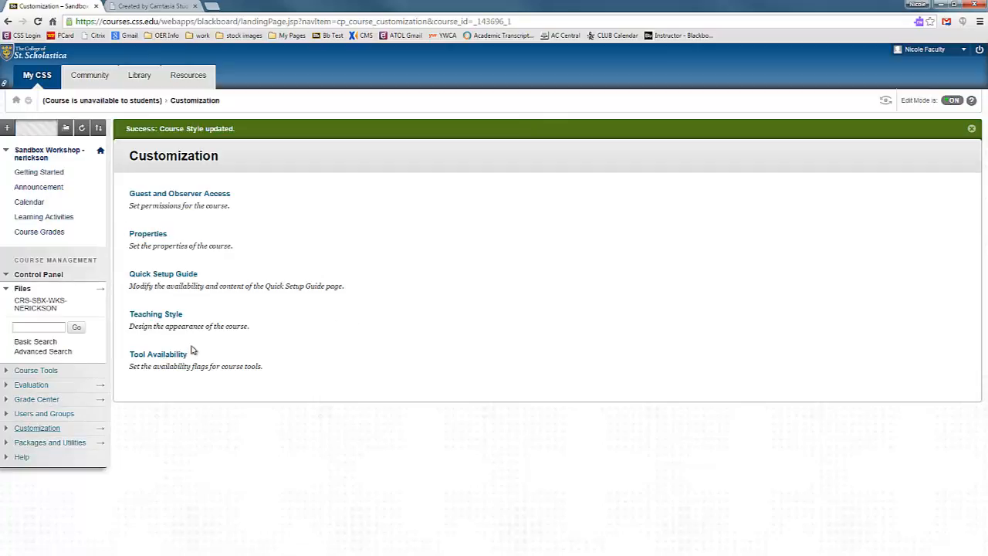
- Grant All Course Users the Read permission on the course's main files folder, overwriting permissions for its contents and subfolders
{"action": "left_click", "coordinate": [31, 305]}
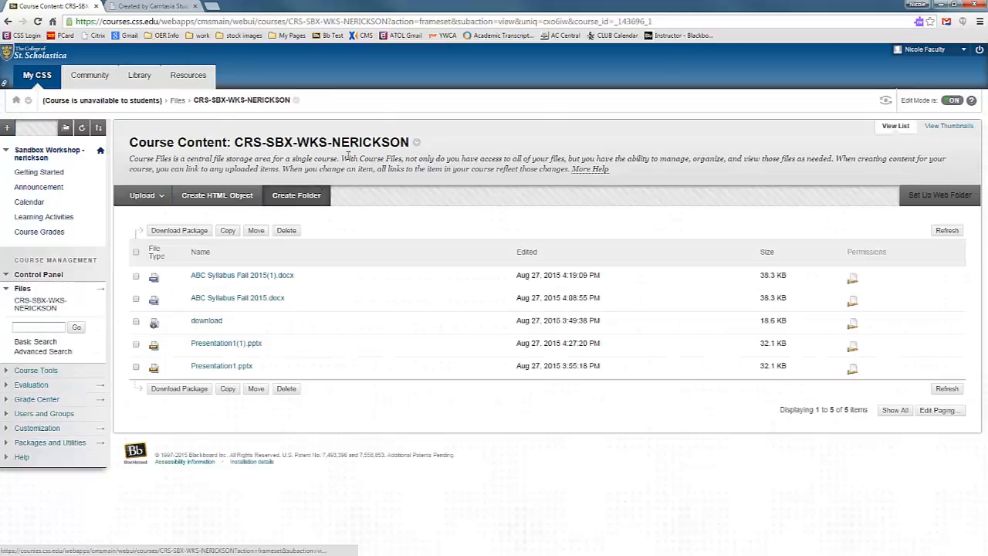
{"action": "left_click", "coordinate": [417, 143]}
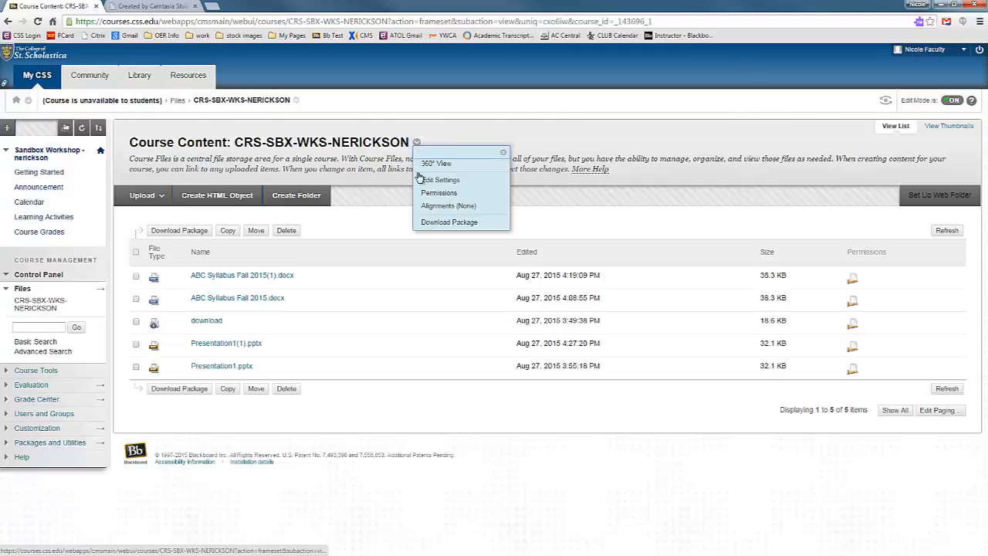
{"action": "left_click", "coordinate": [428, 194]}
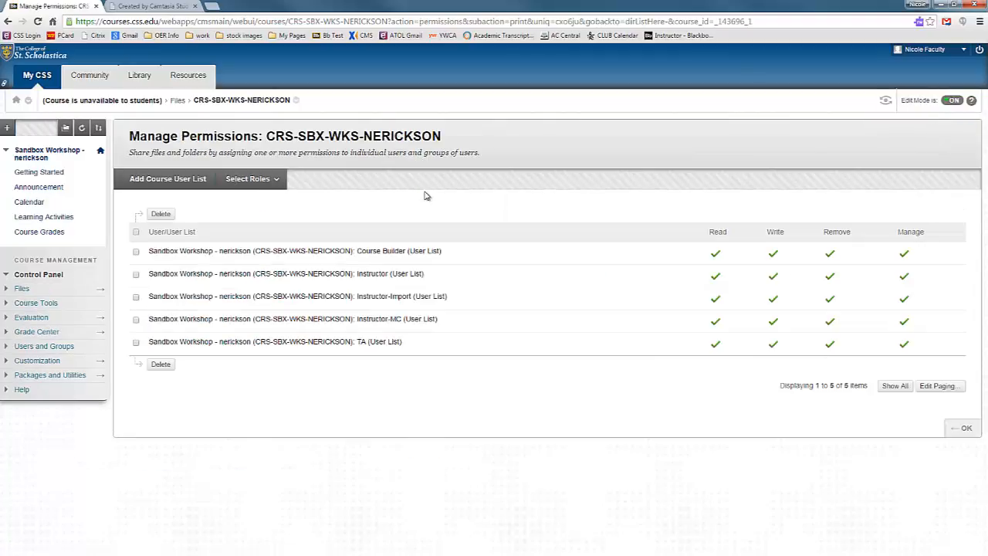
{"action": "left_click", "coordinate": [174, 180]}
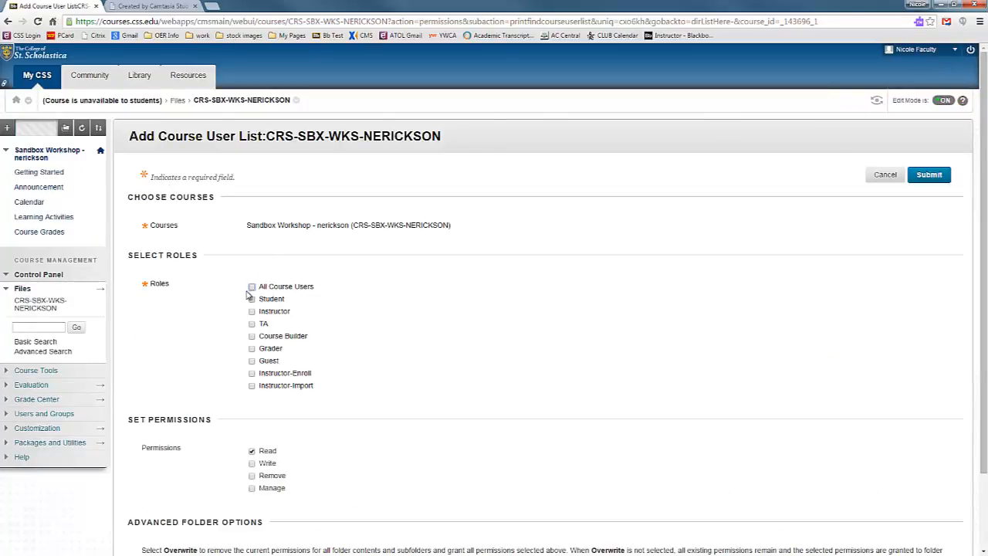
{"action": "scroll", "coordinate": [320, 378], "scroll_direction": "down", "scroll_amount": 2}
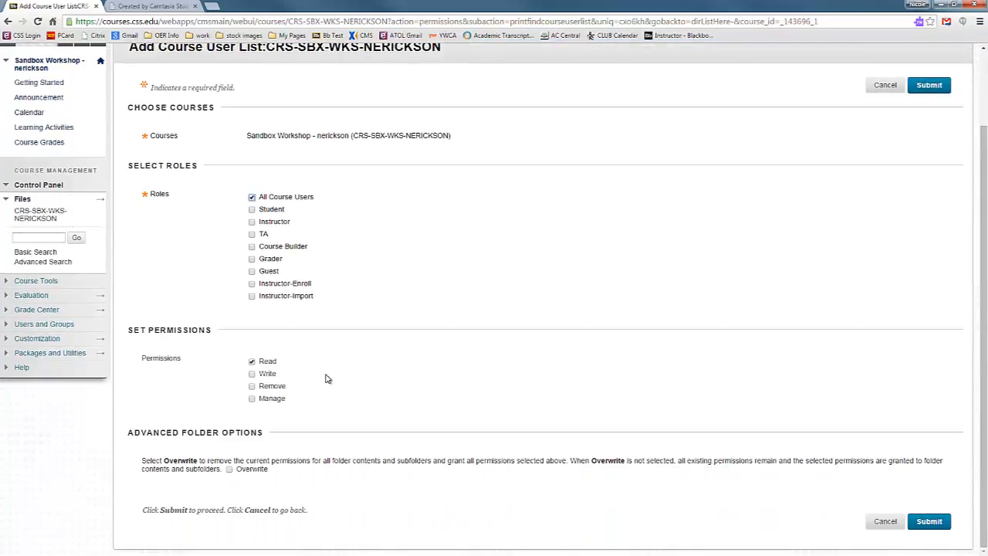
{"action": "left_click_drag", "start_coordinate": [279, 365], "coordinate": [252, 363]}
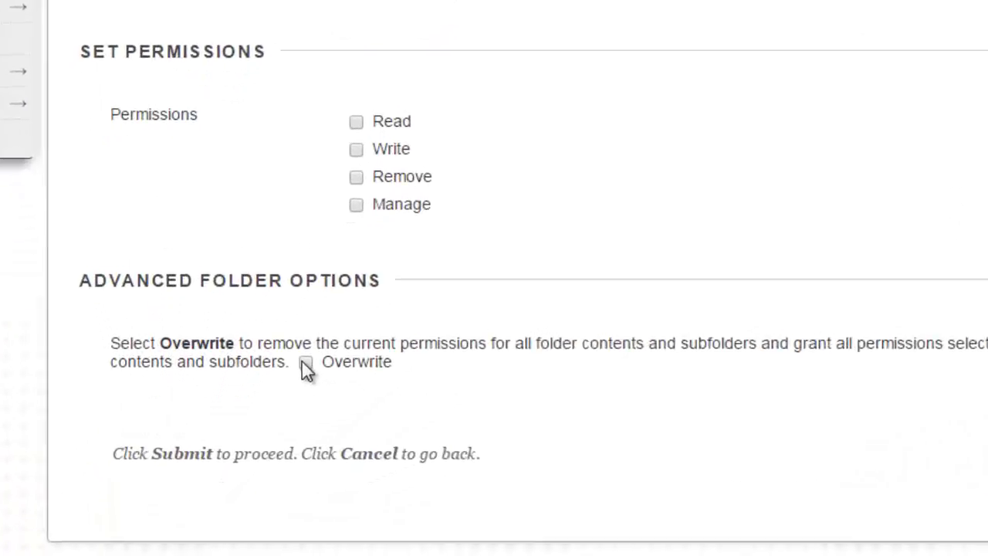
{"action": "left_click_drag", "start_coordinate": [465, 301], "coordinate": [375, 317]}
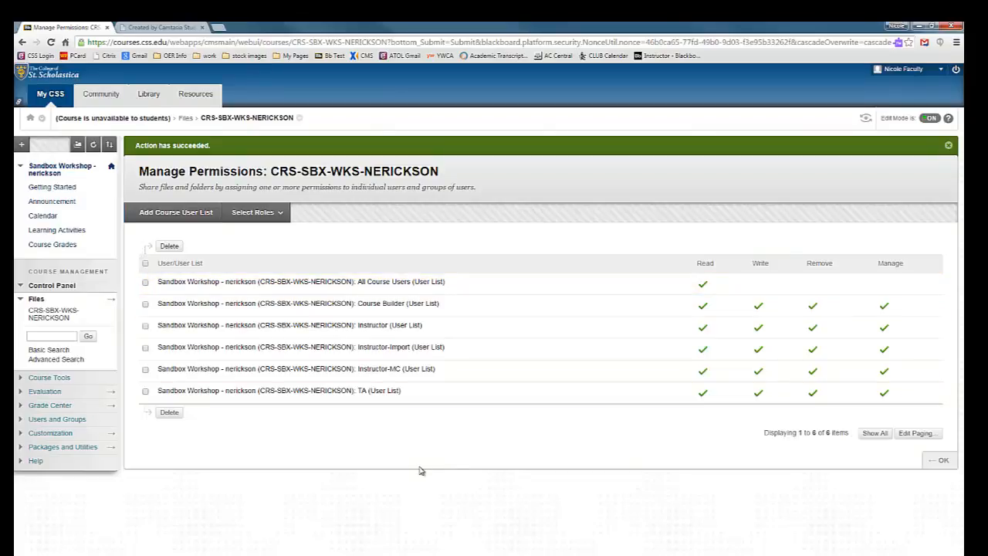
- Set Make Course Available to Yes in the course's customization properties
{"action": "left_click", "coordinate": [19, 301]}
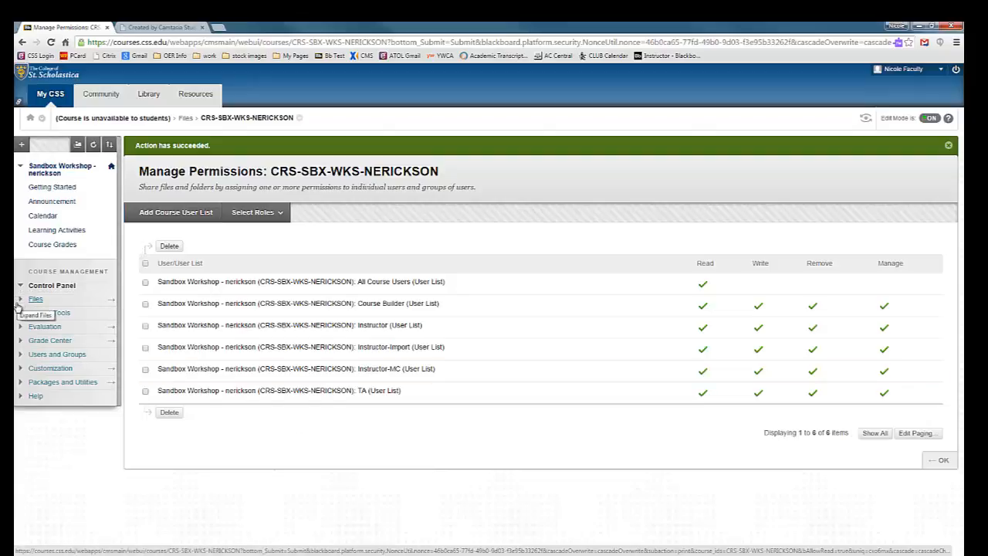
{"action": "left_click", "coordinate": [35, 371]}
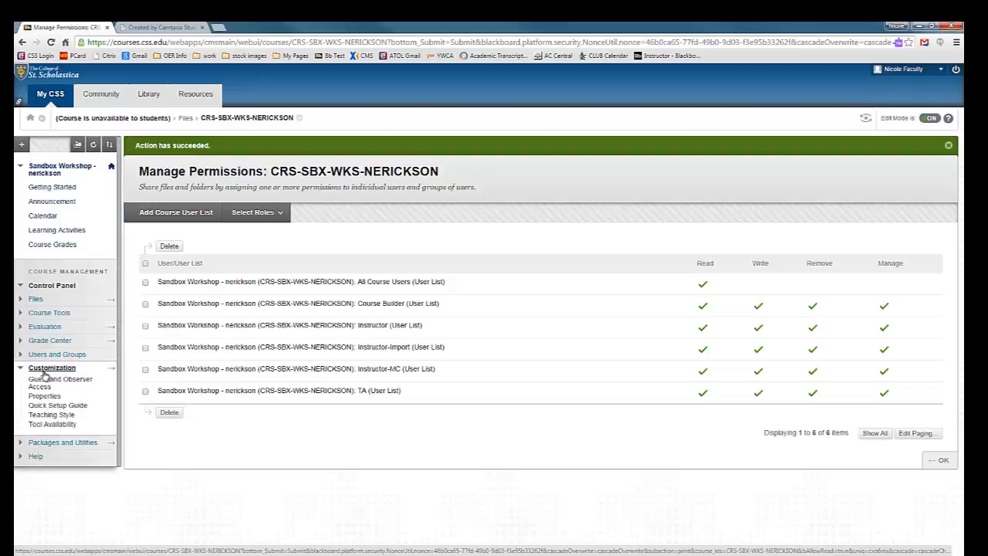
{"action": "left_click", "coordinate": [46, 397]}
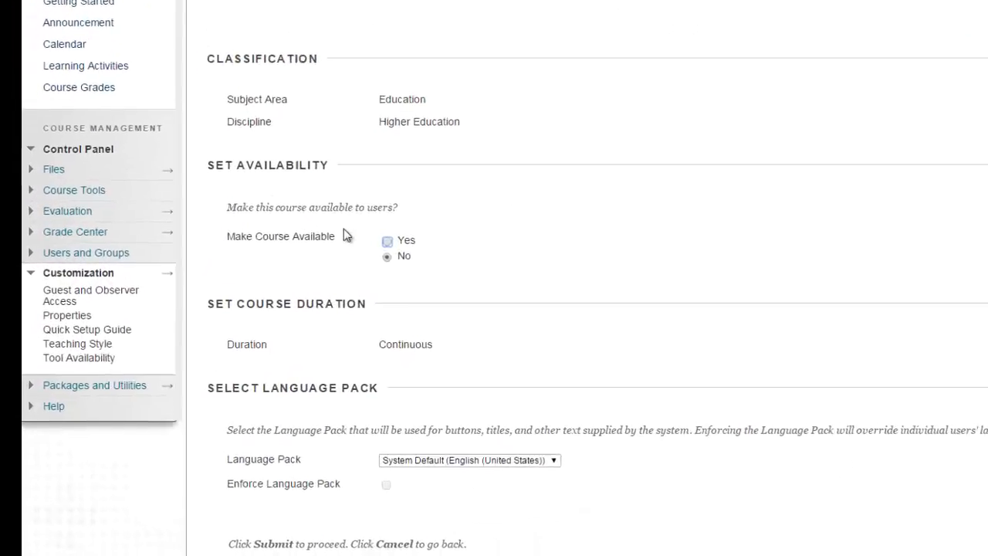
{"action": "left_click_drag", "start_coordinate": [207, 165], "coordinate": [335, 160]}
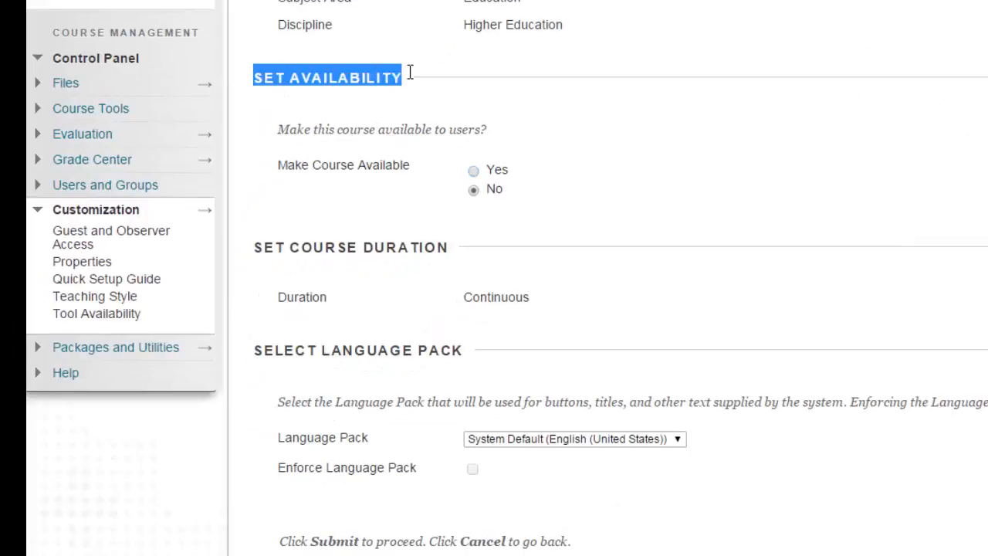
{"action": "left_click", "coordinate": [473, 170]}
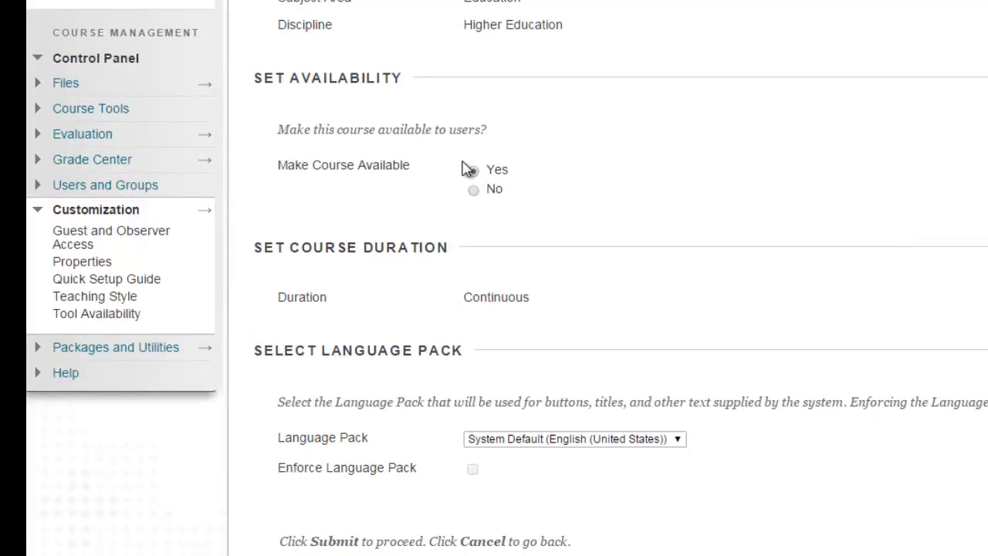